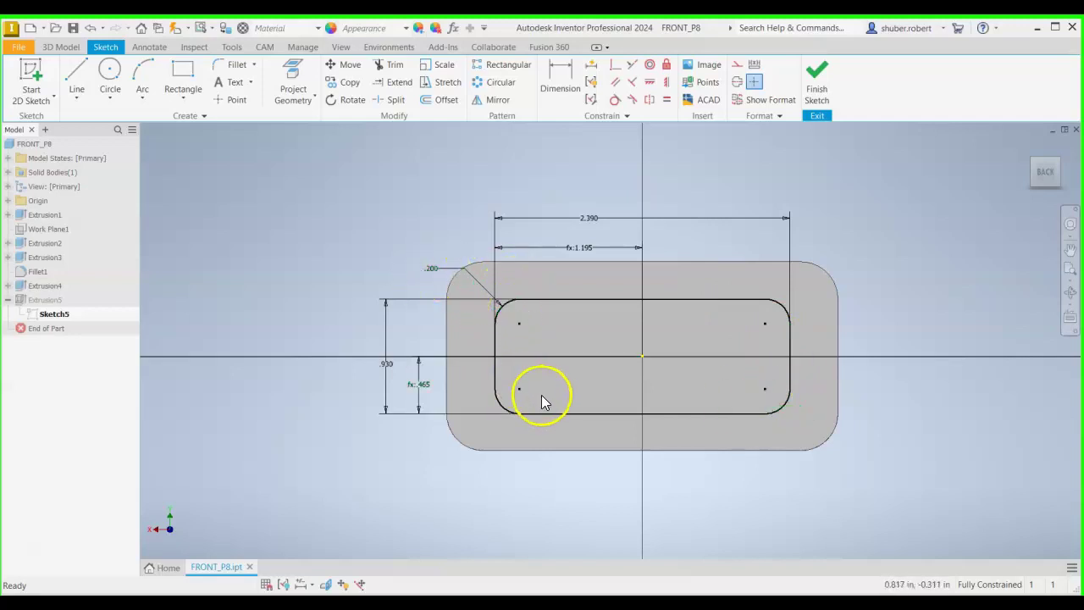
- Finish Sketch5 so the rounded-rectangle pocket shows cut into the body's rear end
left_click(817, 94)
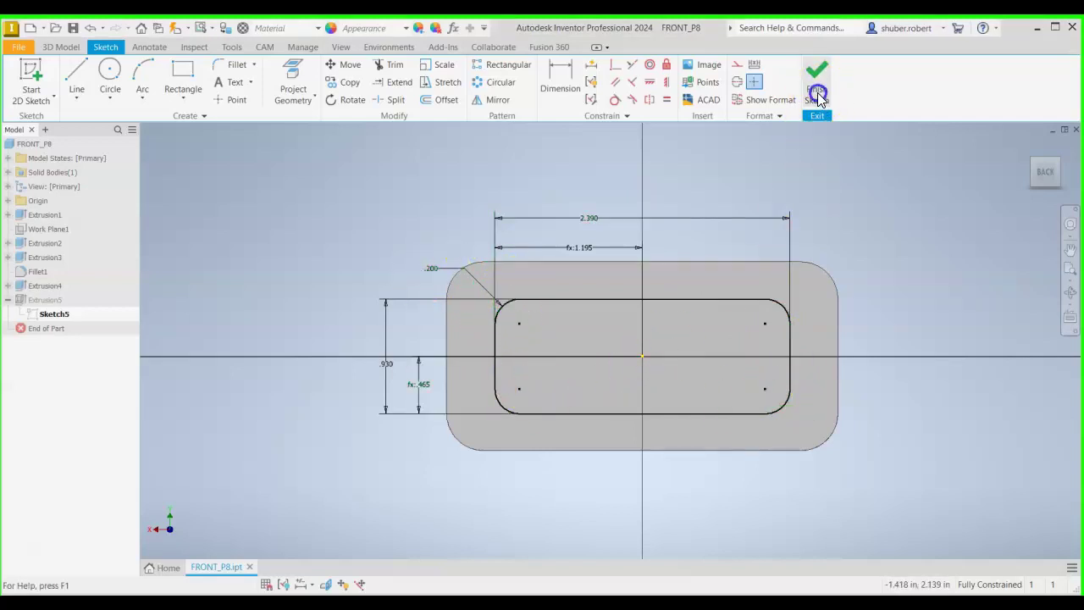
- Edit the Extrusion5 feature and re-confirm its 0.57 in cut depth
left_click(50, 302)
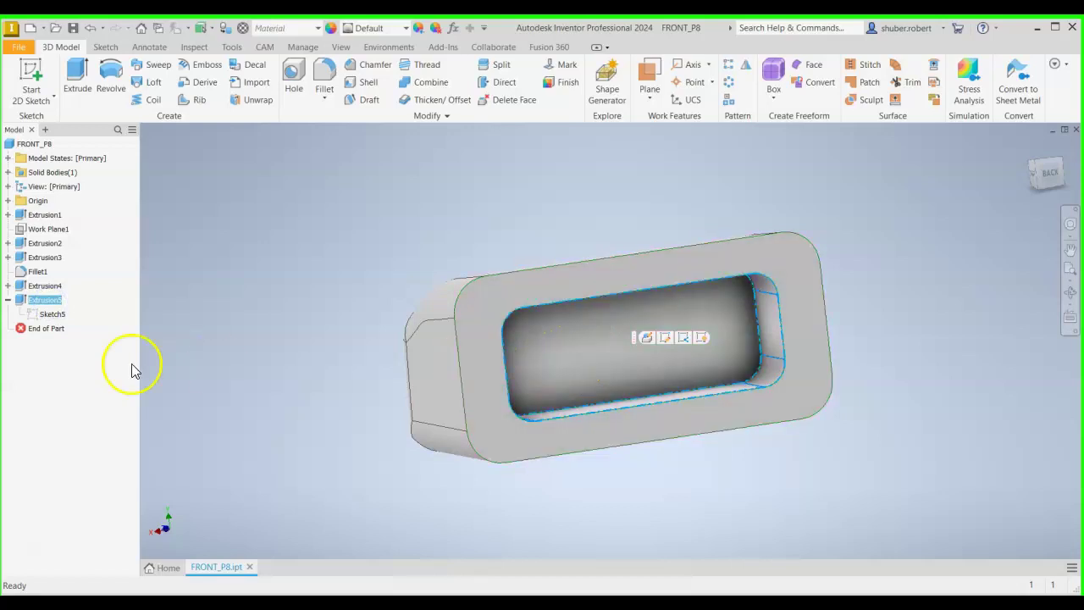
right_click(44, 302)
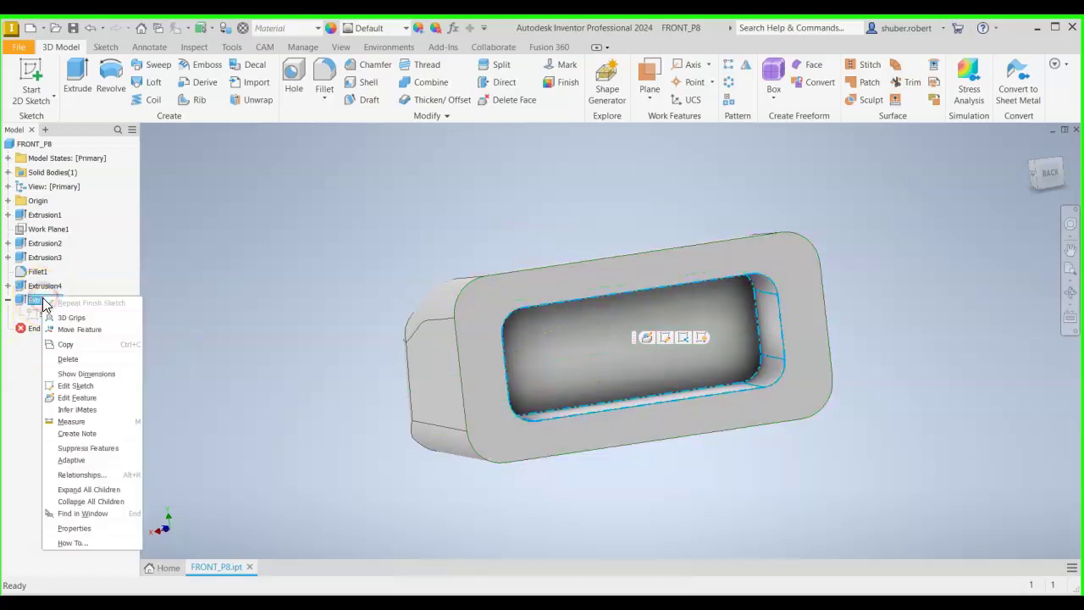
left_click(77, 397)
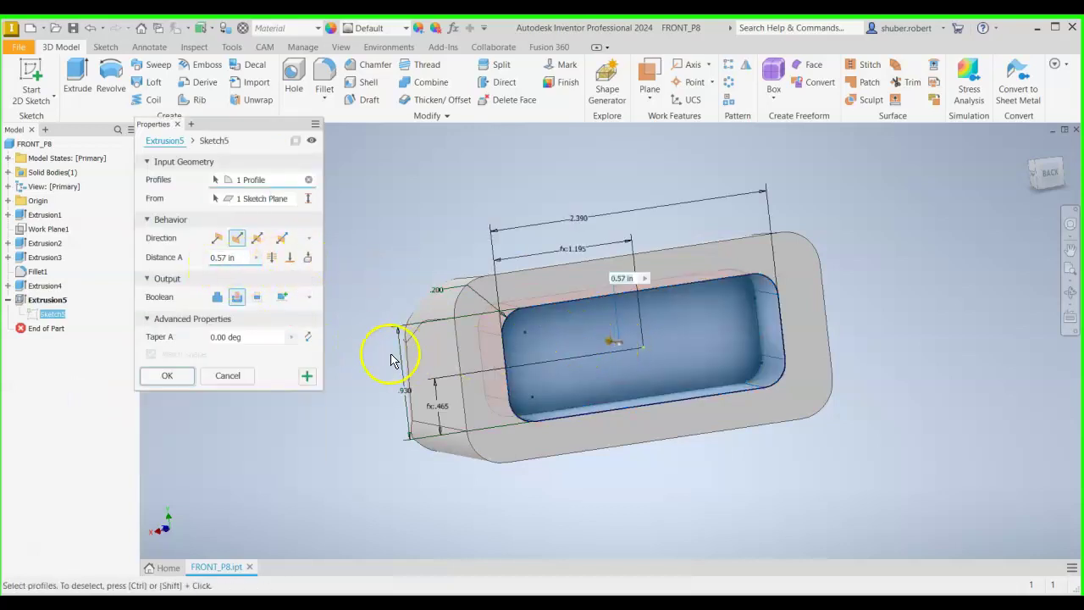
left_click(165, 375)
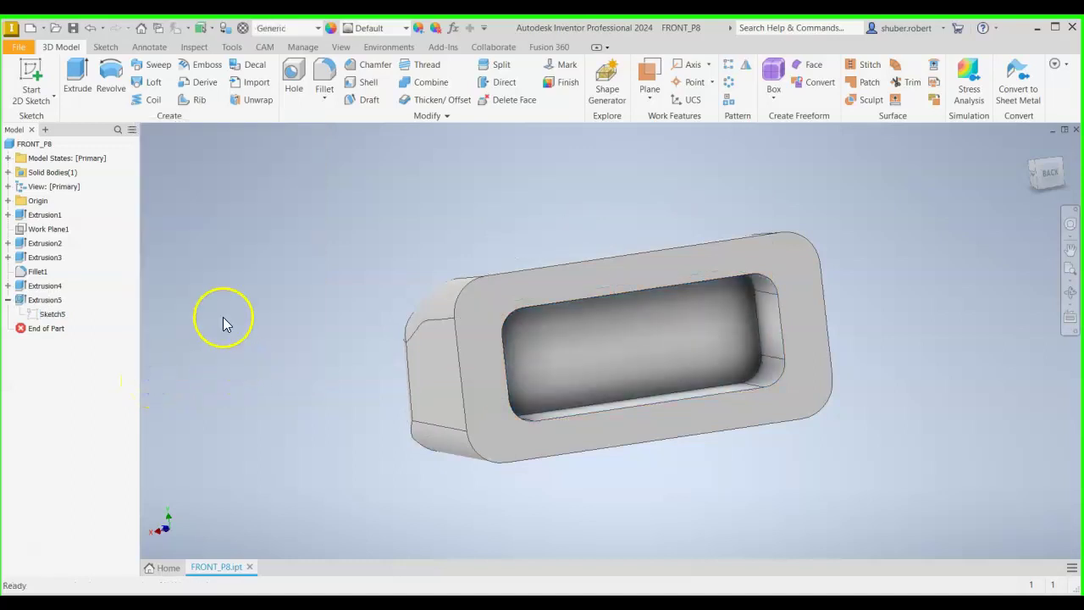
- Orbit the model from the pocket end to an isometric view of the grooved long side
middle_click_drag(588, 375, 629, 395, "shift")
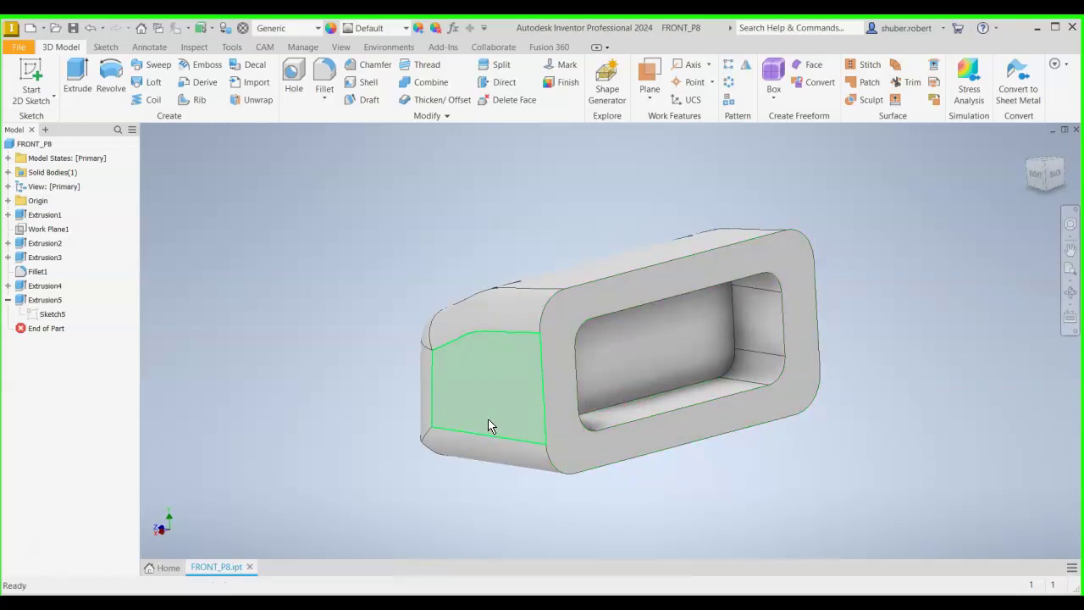
middle_click_drag(544, 435, 627, 423, "shift")
mouse_move(709, 413)
middle_mouse_down("shift")
mouse_move(649, 416)
mouse_move(791, 423)
mouse_move(695, 427)
mouse_move(714, 427)
middle_mouse_up("shift")
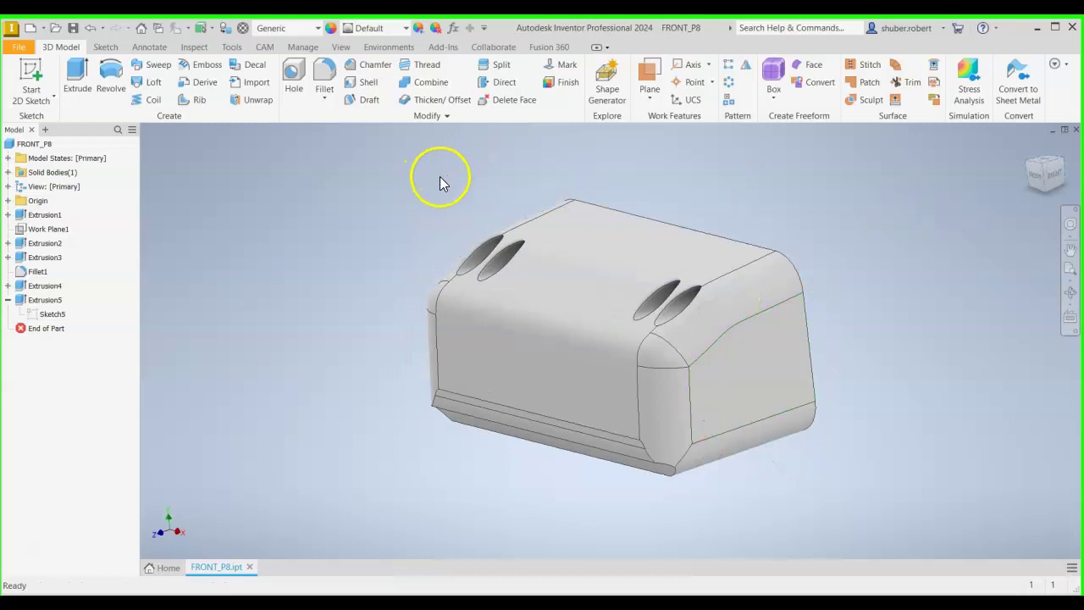
- Start Sketch6 on the body's side face and draw one small axle-hole circle
left_click(40, 100)
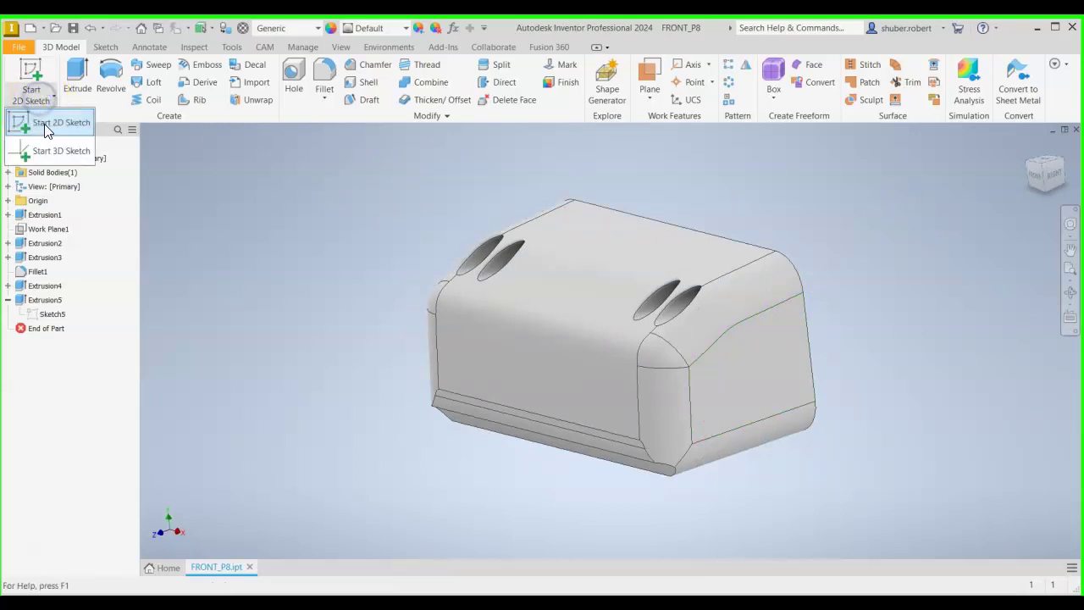
left_click(43, 124)
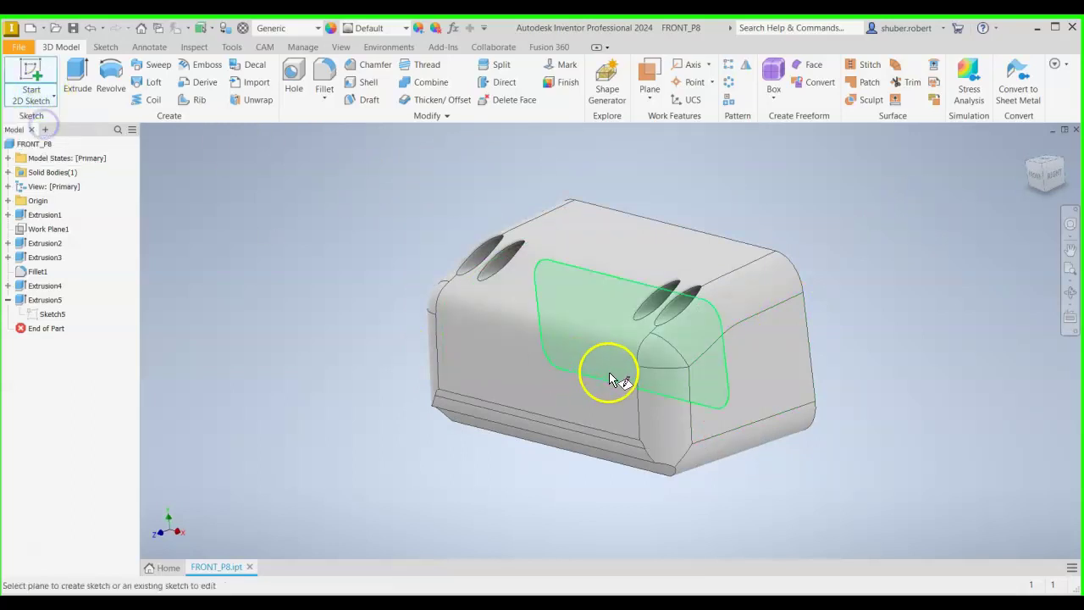
left_click(749, 382)
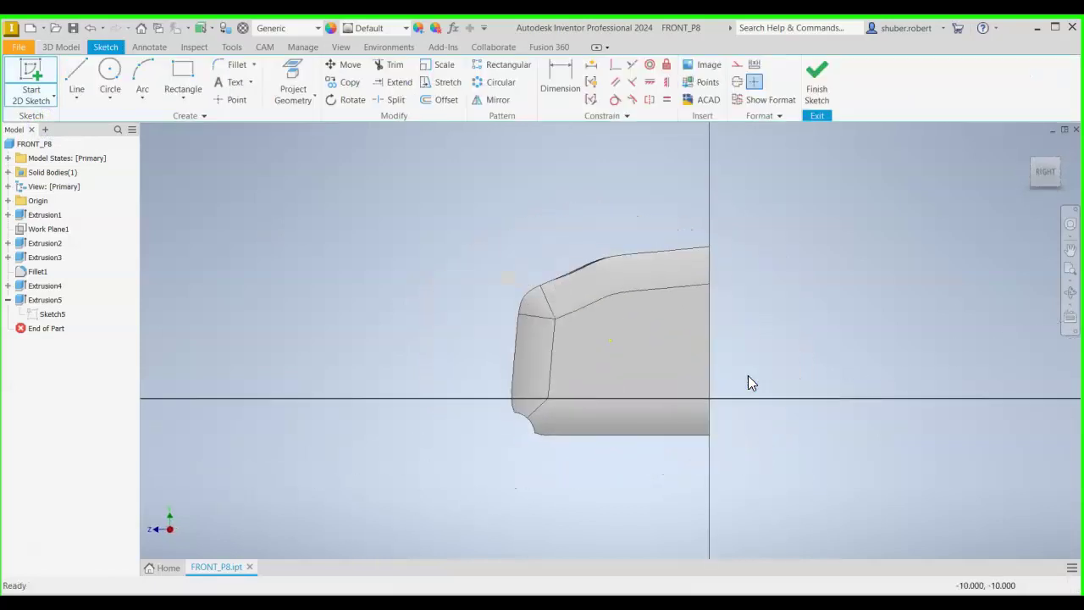
left_click(109, 69)
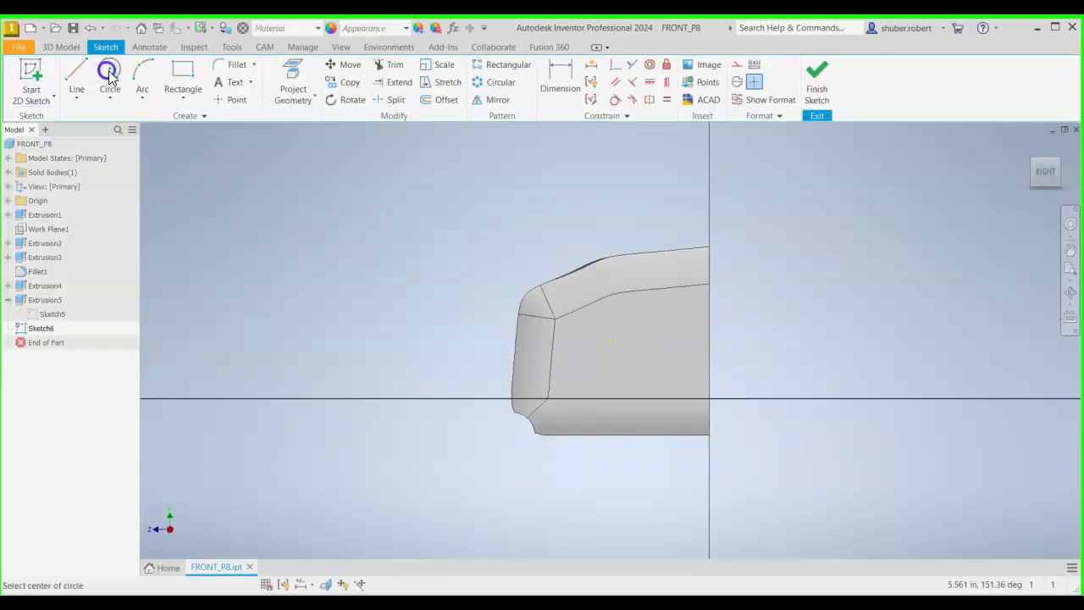
left_click(661, 345)
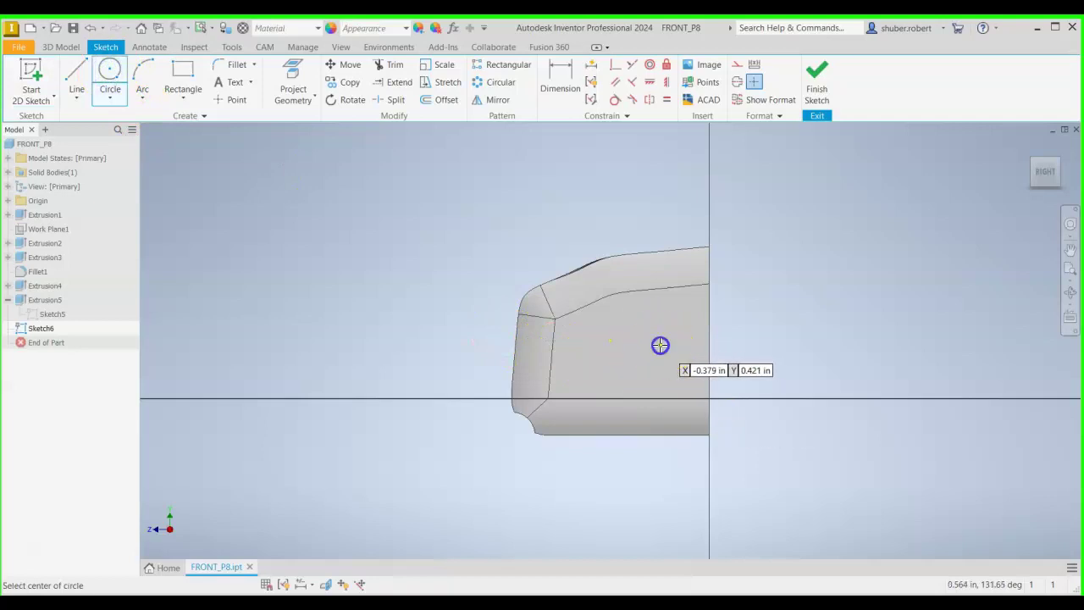
left_click(649, 331)
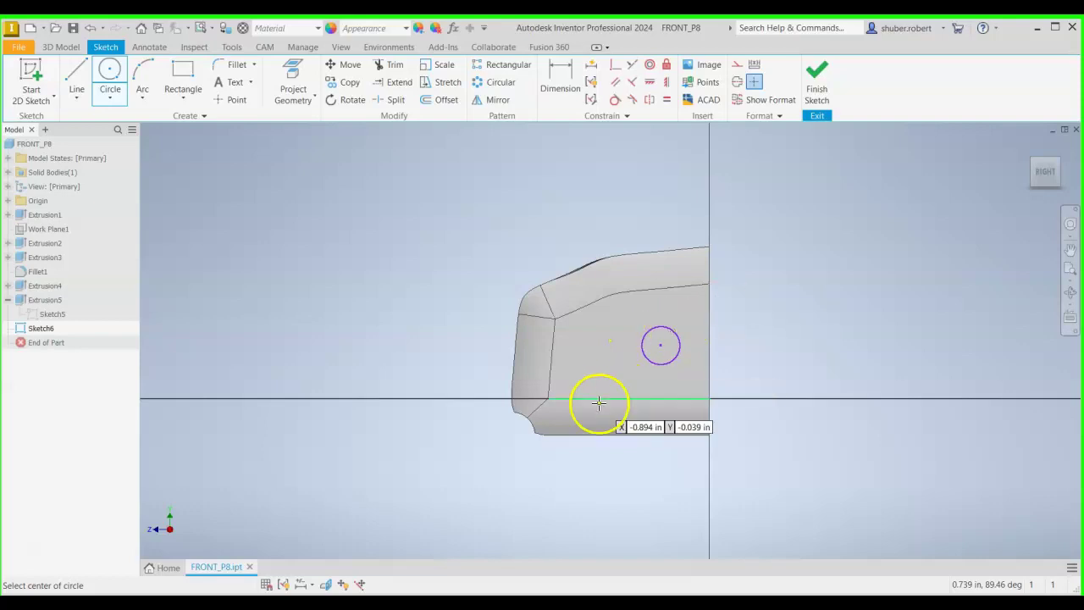
left_click(555, 84)
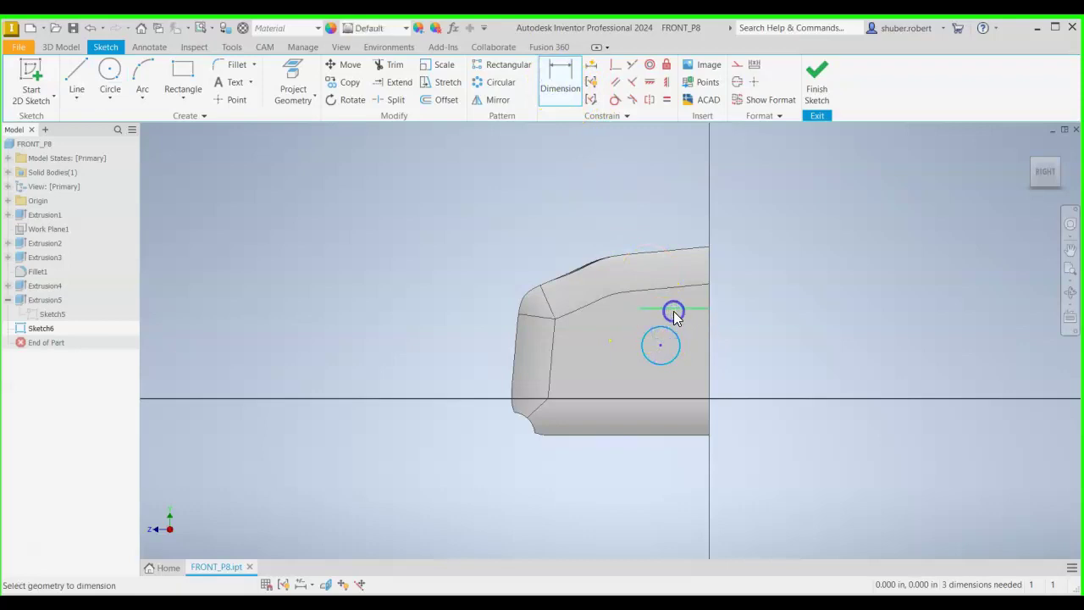
- Dimension the Sketch6 circle to a .29 diameter
left_click(681, 312)
key("Escape")
left_click(559, 83)
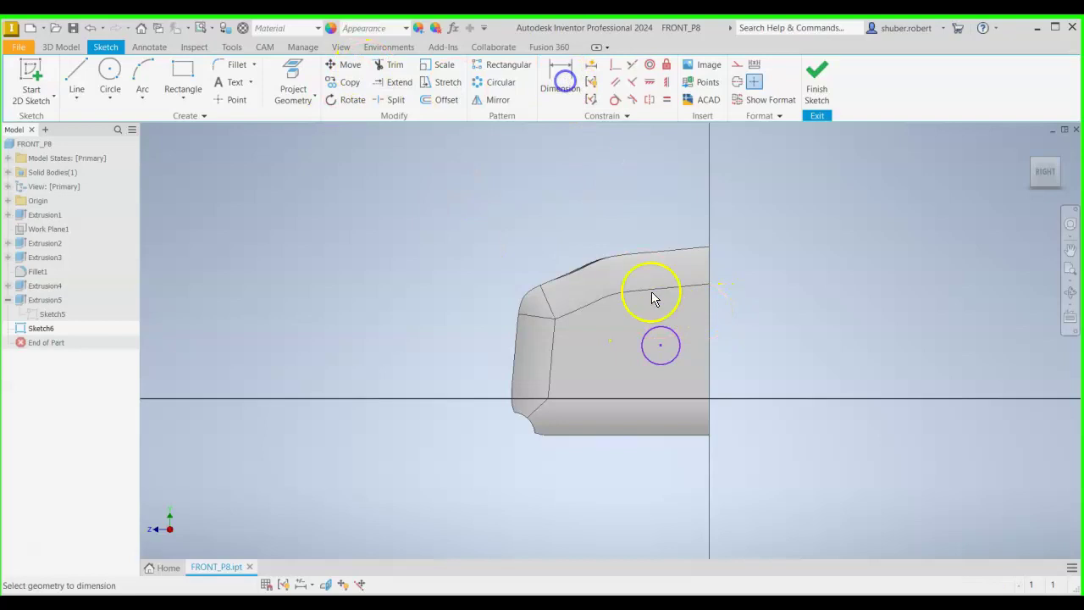
left_click(675, 331)
left_click(695, 333)
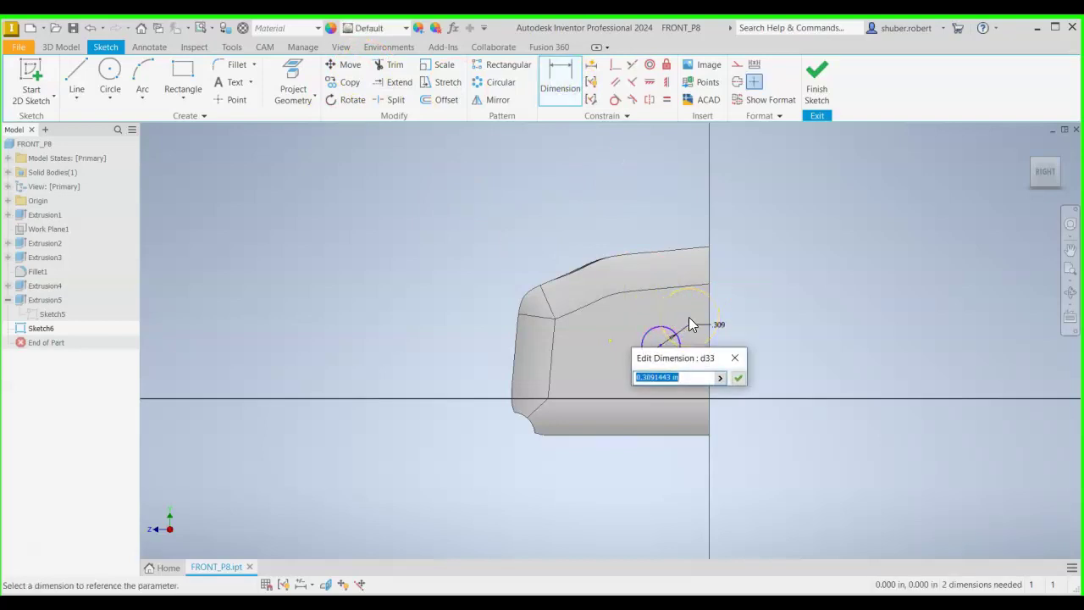
left_click(714, 385)
type(".29")
key("Return")
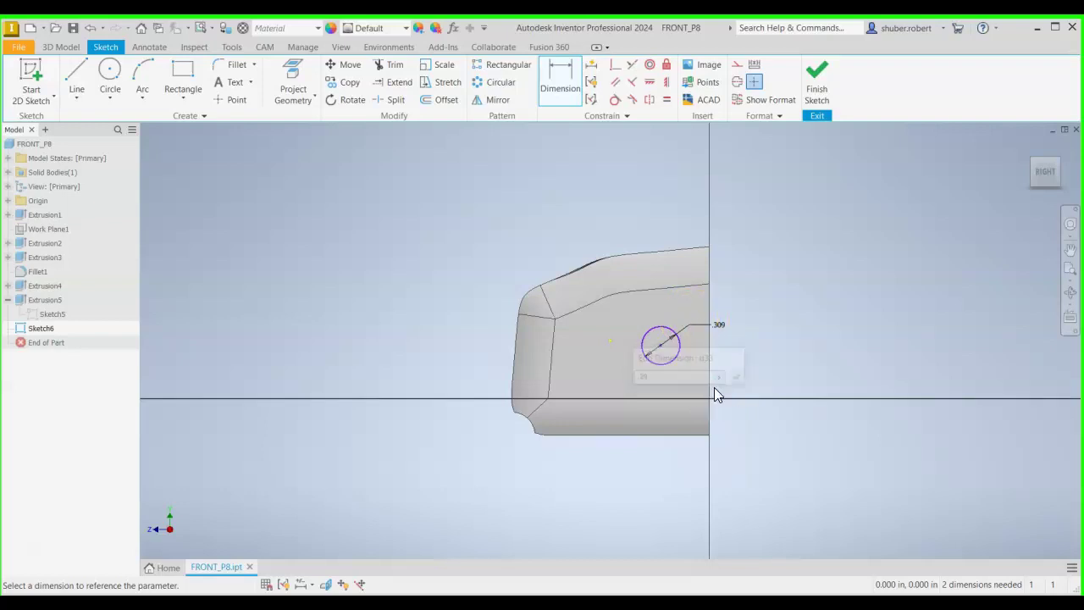
- Place the circle .500 from the part's end edge
left_click(702, 351)
left_click(646, 350)
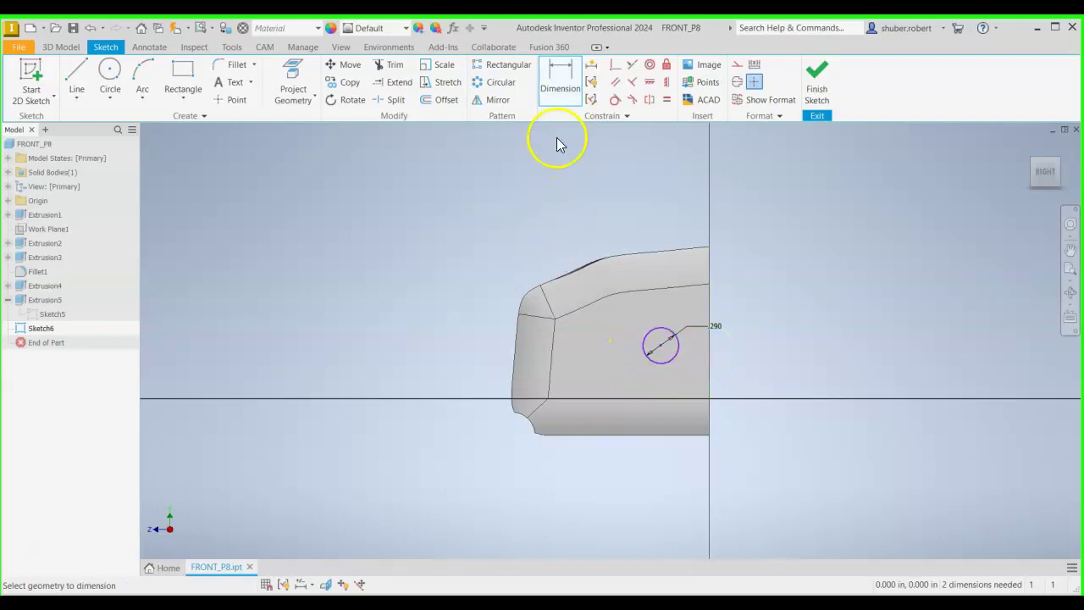
left_click(706, 363)
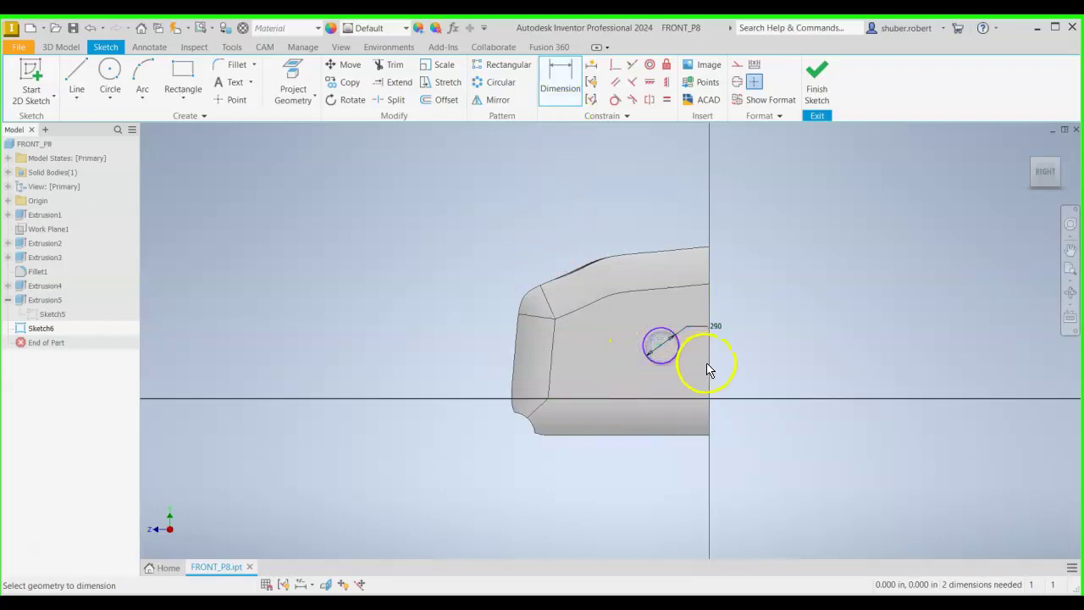
left_click(689, 460)
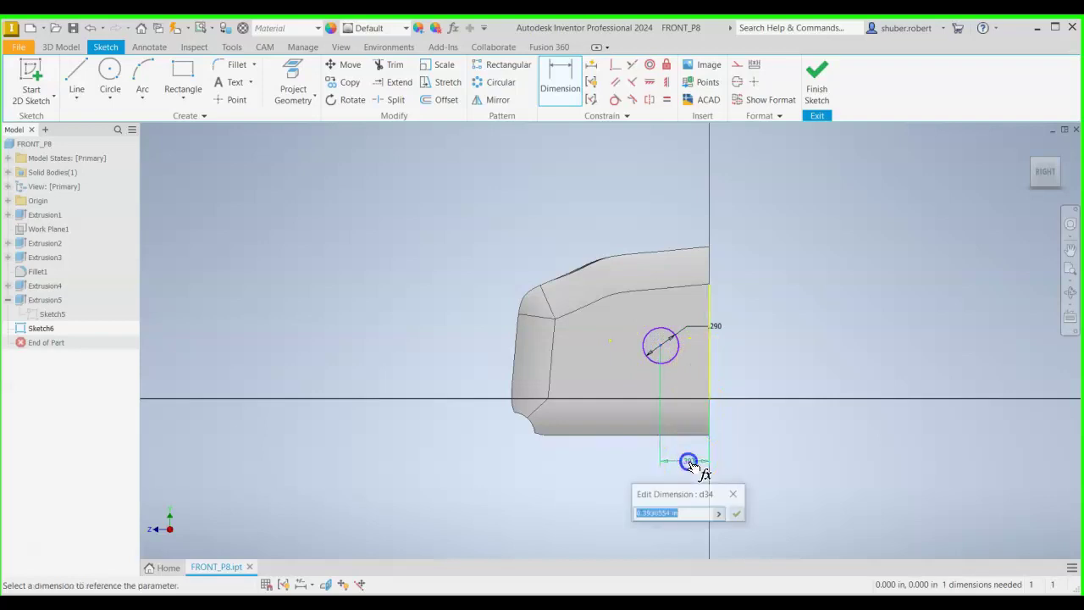
key("Return")
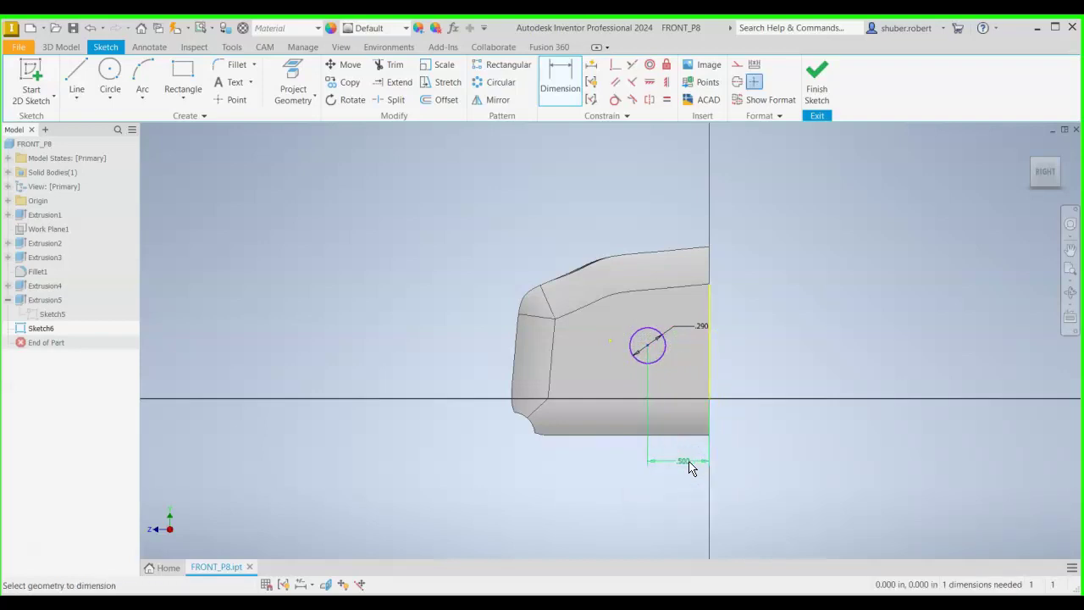
- Set the circle .3 above the bottom edge and finish the sketch
left_click(648, 351)
left_click(665, 435)
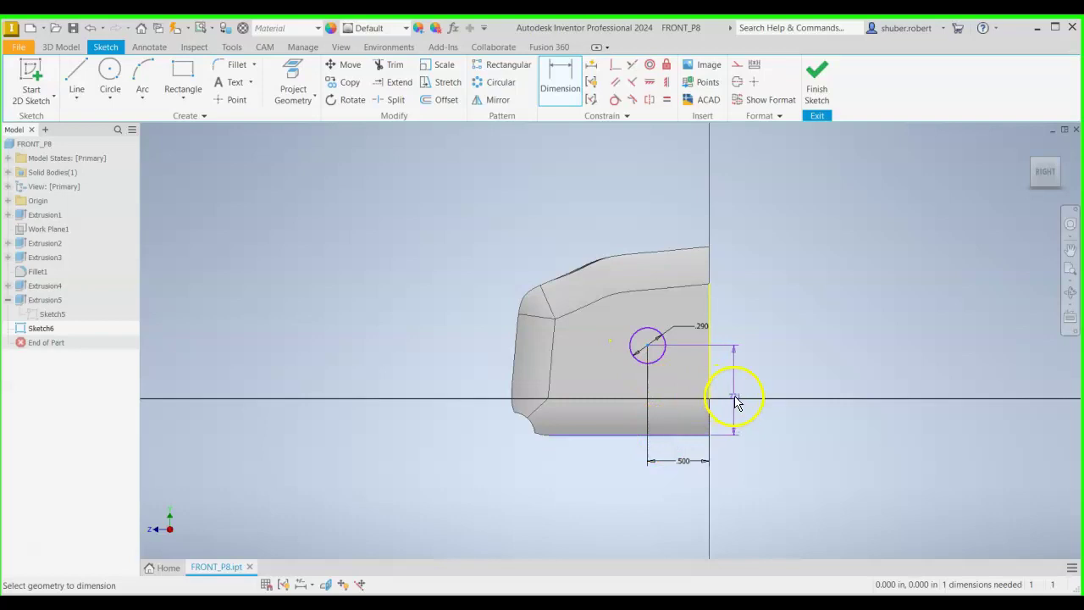
left_click(736, 398)
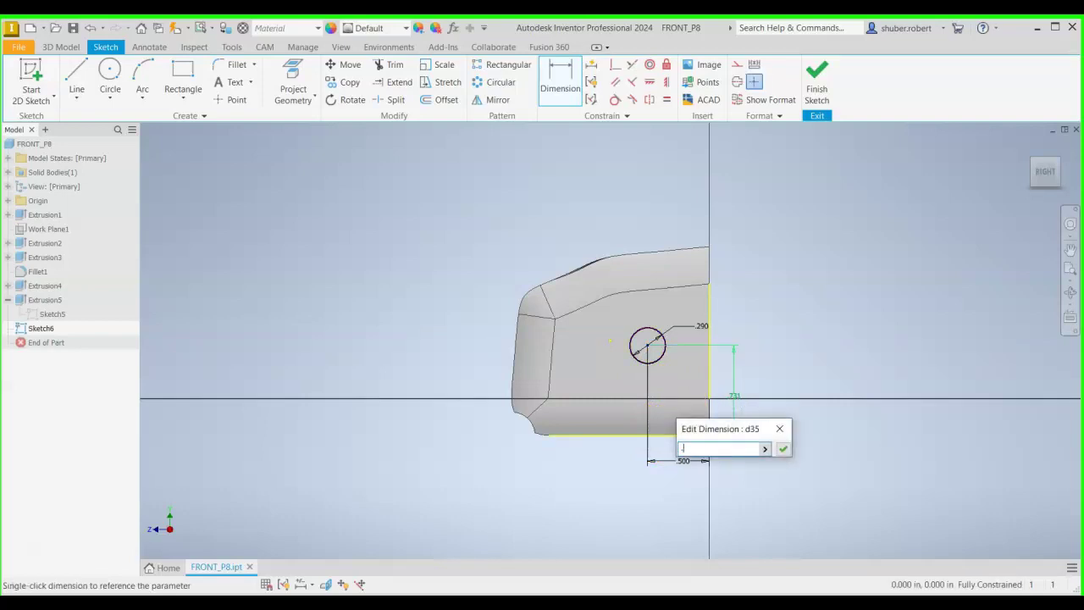
type(".3")
key("Return")
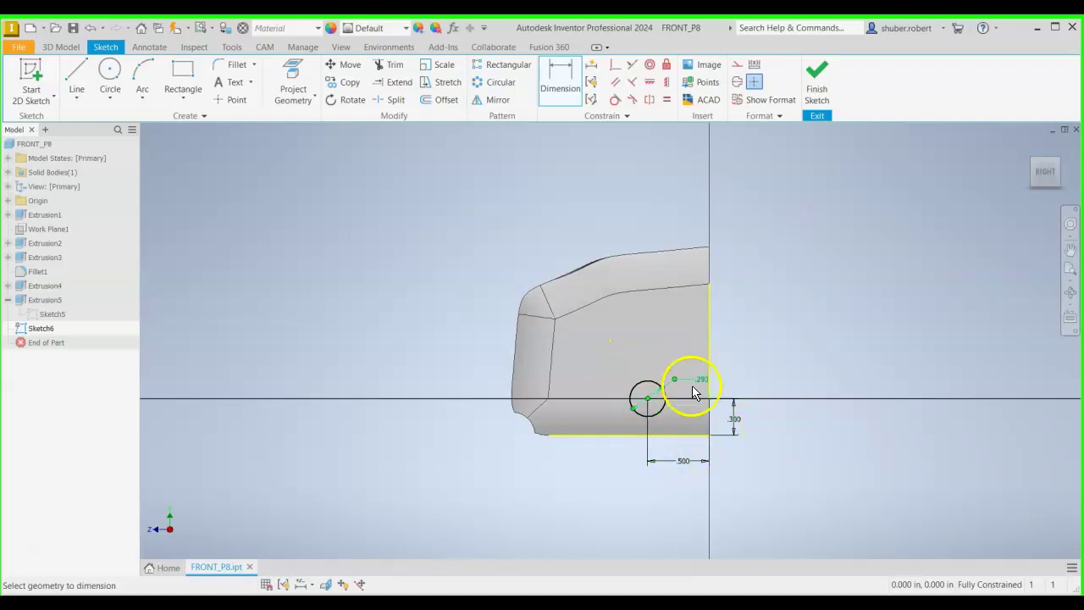
left_click(818, 100)
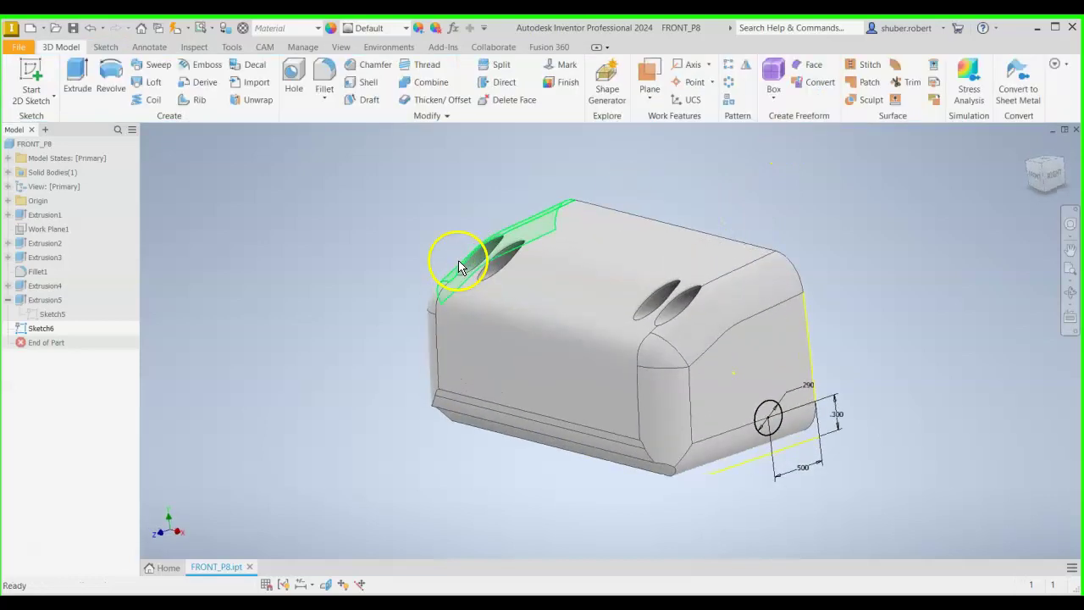
- Extrude the Sketch6 circle as a 0.35 in deep cut to form the side hole
left_click(77, 83)
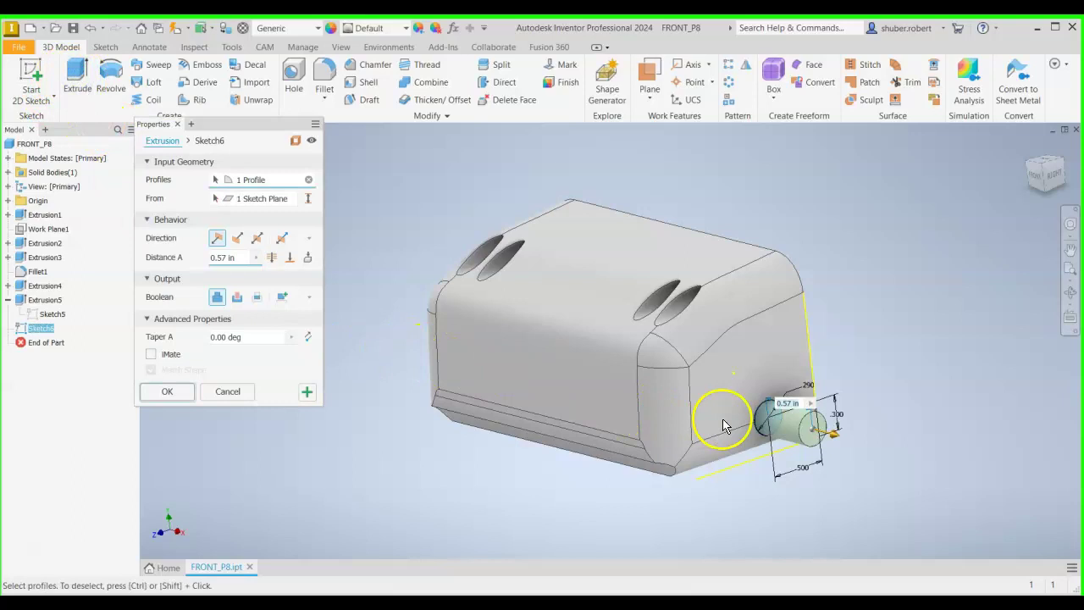
left_click(236, 297)
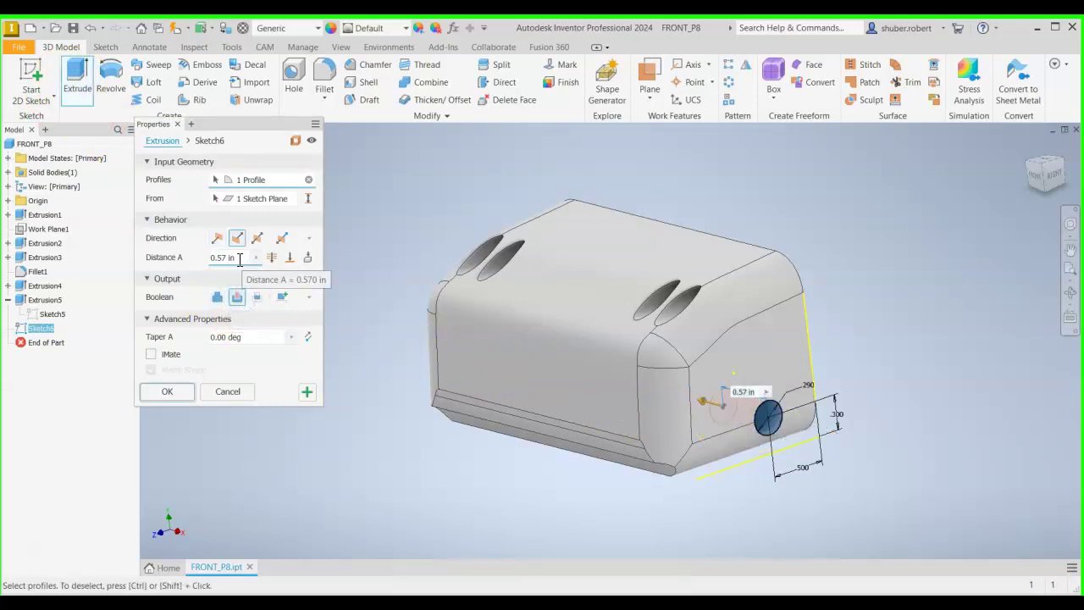
left_click(227, 259)
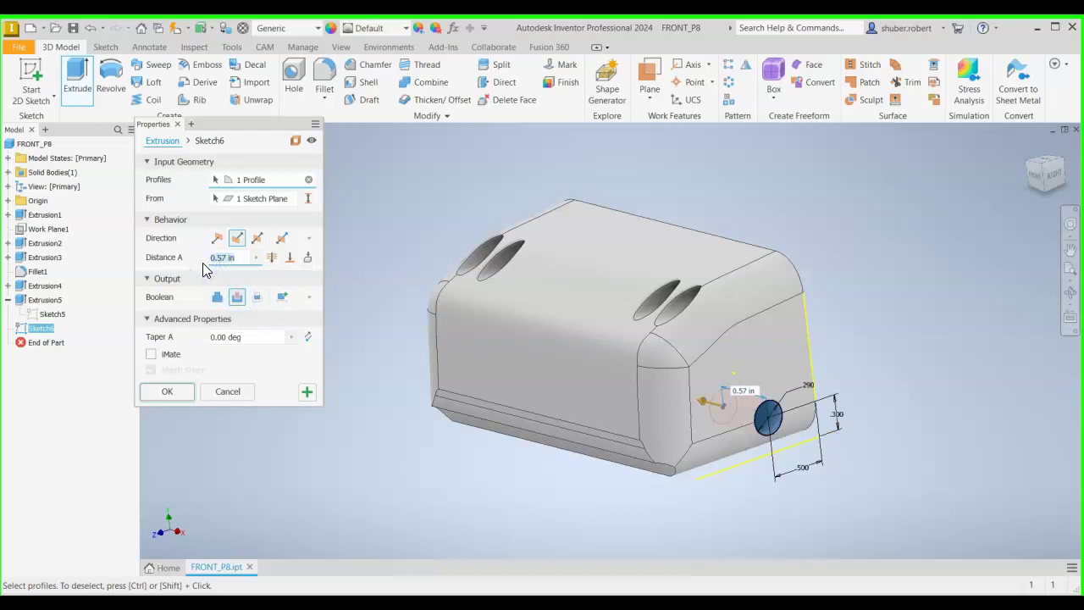
left_click(241, 315)
left_click(695, 360)
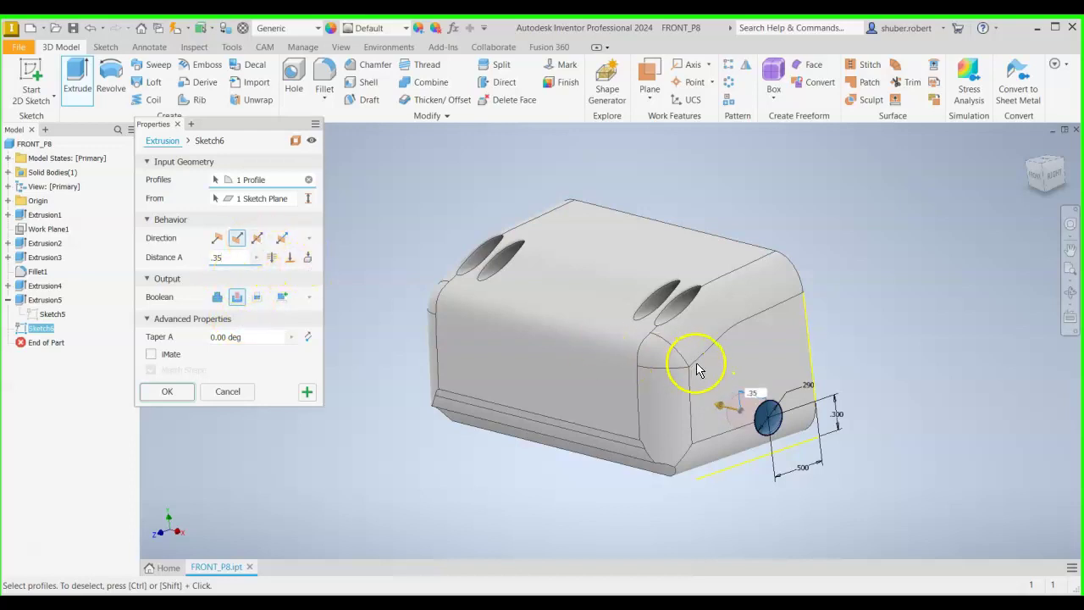
left_click(167, 394)
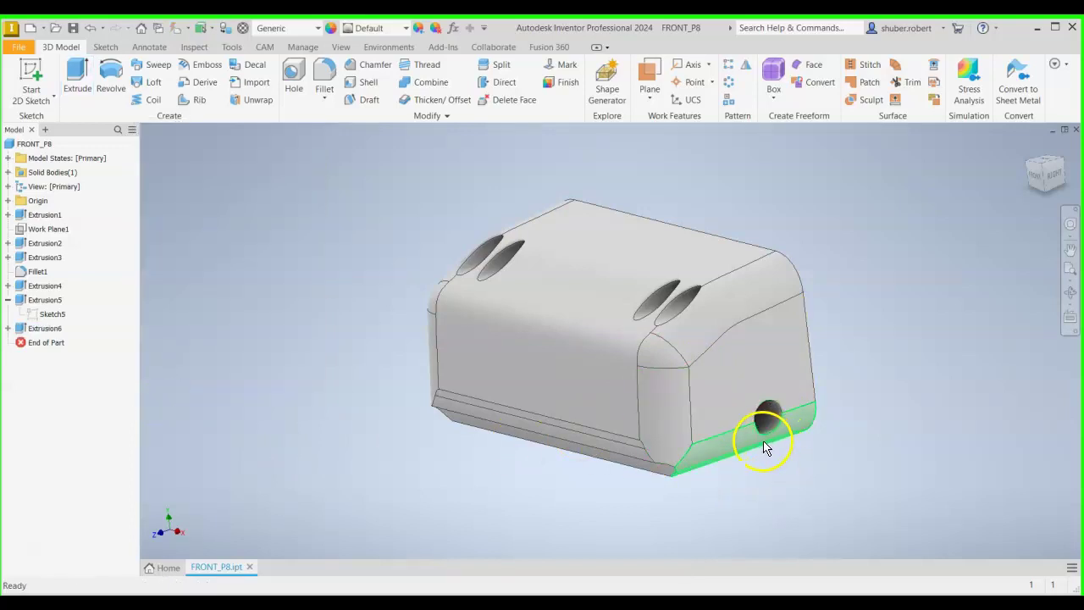
mouse_move(764, 449)
middle_mouse_down("shift")
mouse_move(691, 431)
mouse_move(781, 442)
middle_mouse_up("shift")
left_click(230, 579)
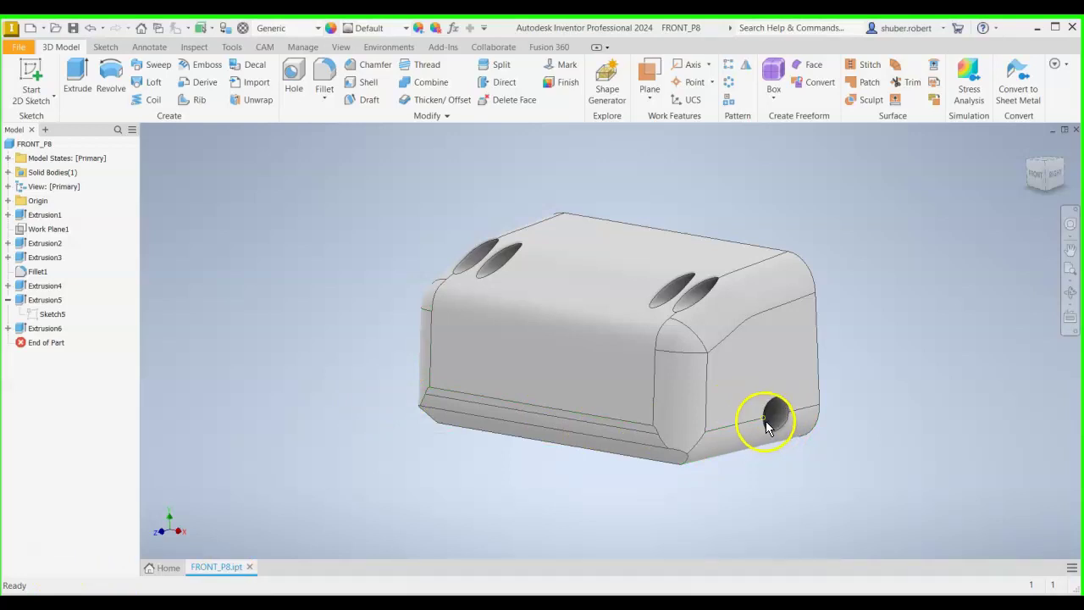
middle_click_drag(818, 424, 644, 440, "shift")
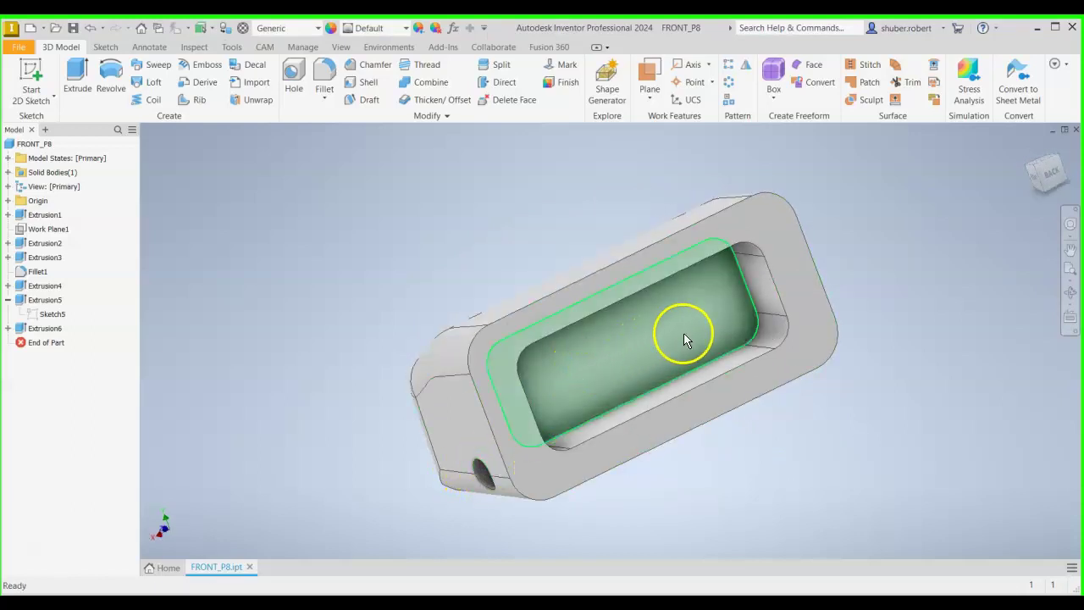
middle_click_drag(629, 426, 664, 389, "shift")
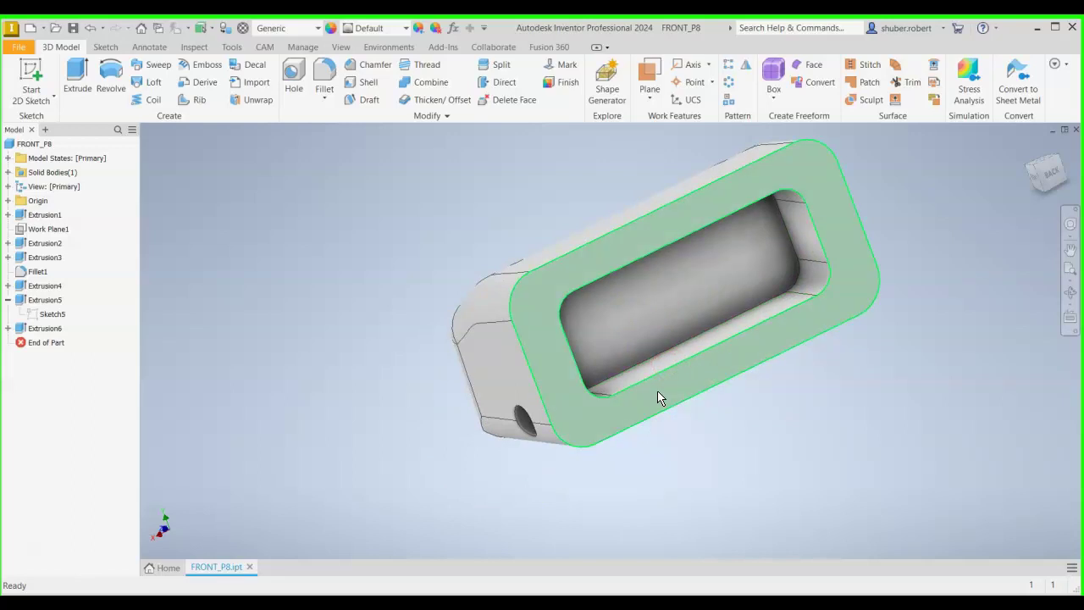
left_click(683, 420)
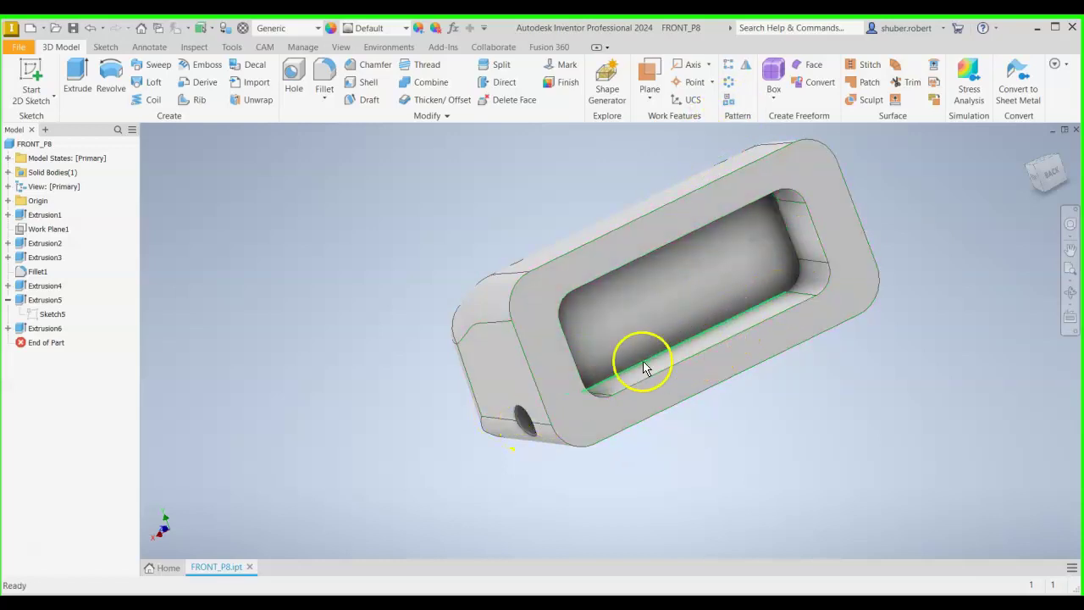
- Expand Origin and turn on YZ Plane visibility through the middle of the part
middle_click_drag(618, 319, 584, 301, "shift")
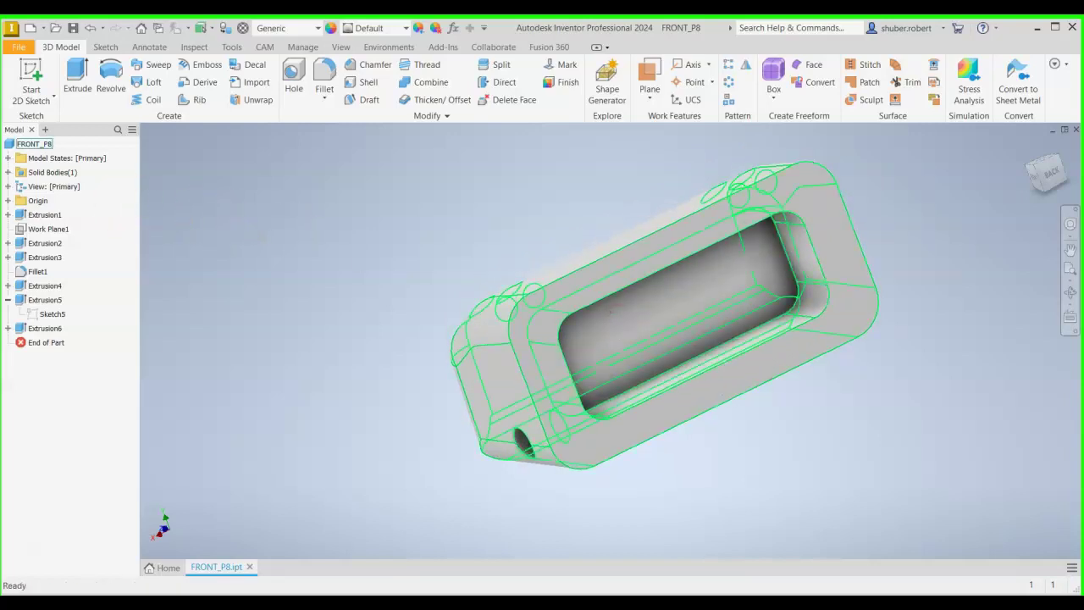
left_click(8, 203)
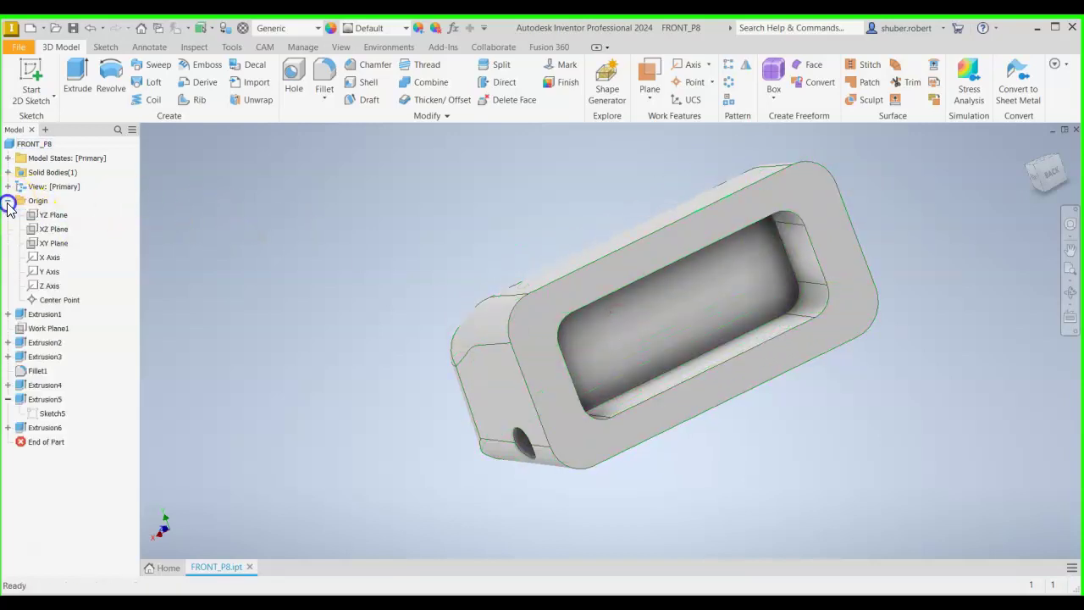
left_click(52, 217)
middle_click_drag(593, 375, 653, 303, "shift")
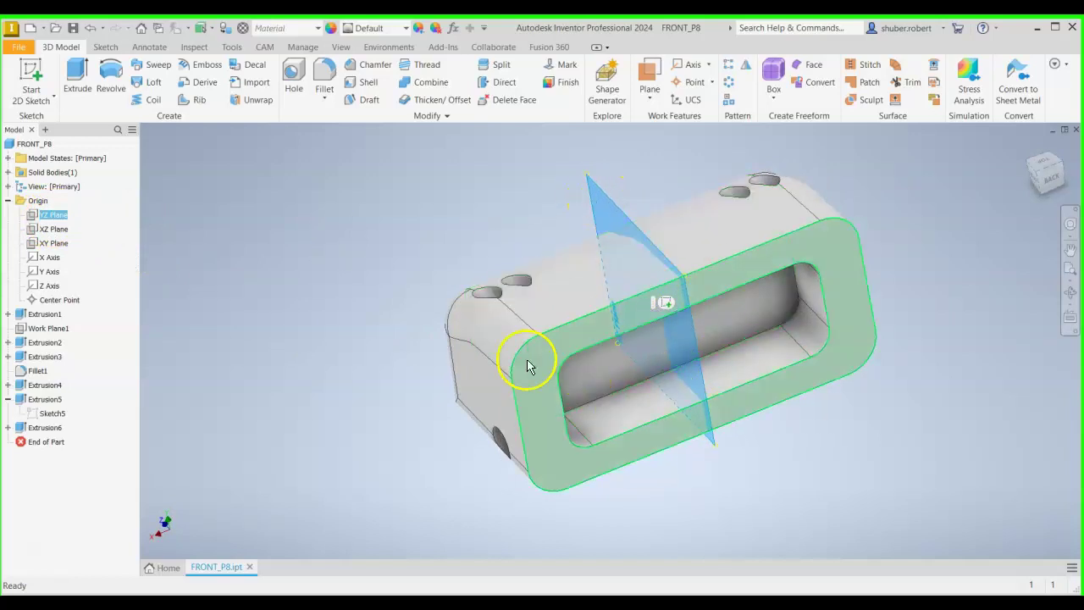
middle_click_drag(426, 398, 351, 350, "shift")
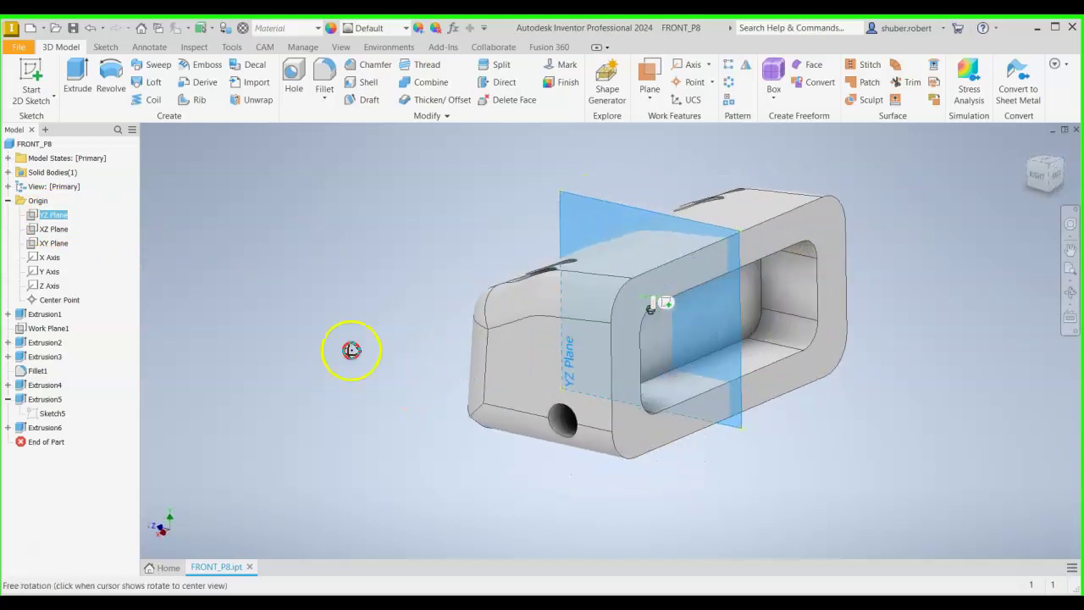
right_click(48, 218)
left_click(64, 288)
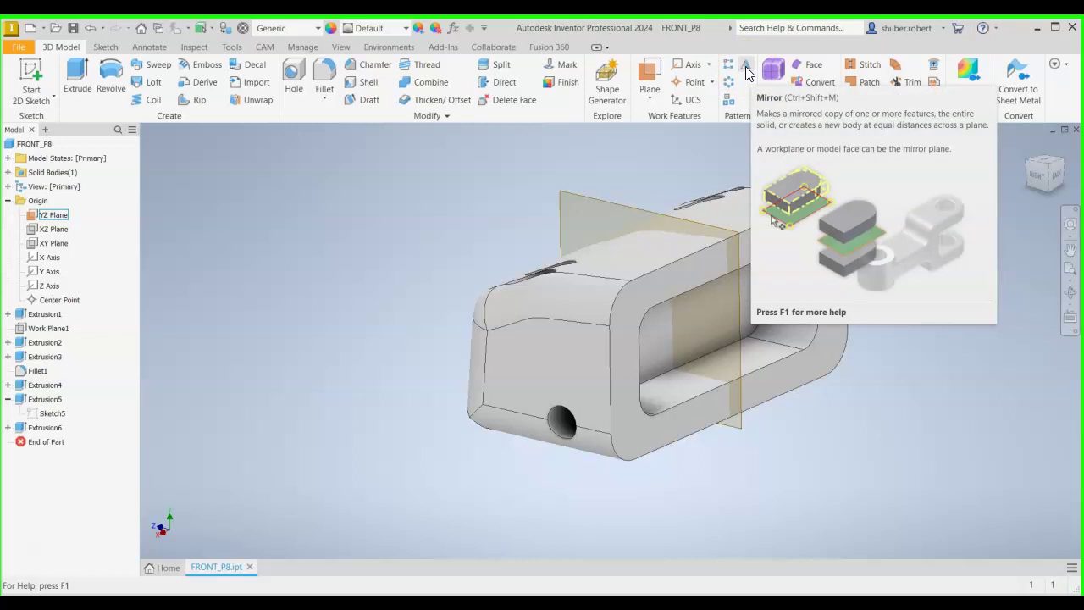
- Set up a Mirror of the Extrusion6 hole about the YZ Plane
left_click(747, 78)
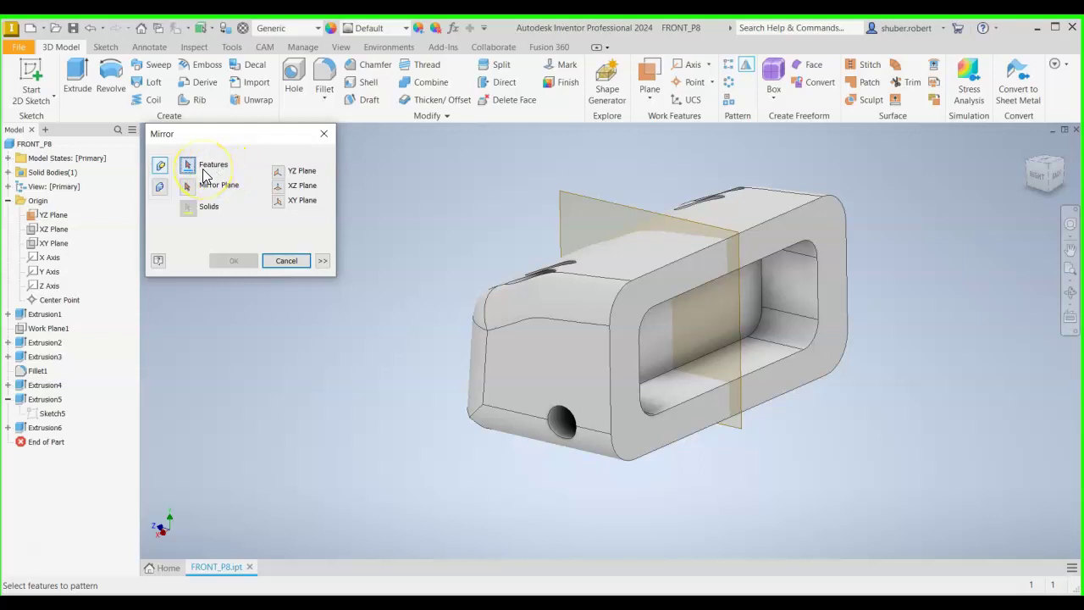
left_click(226, 188)
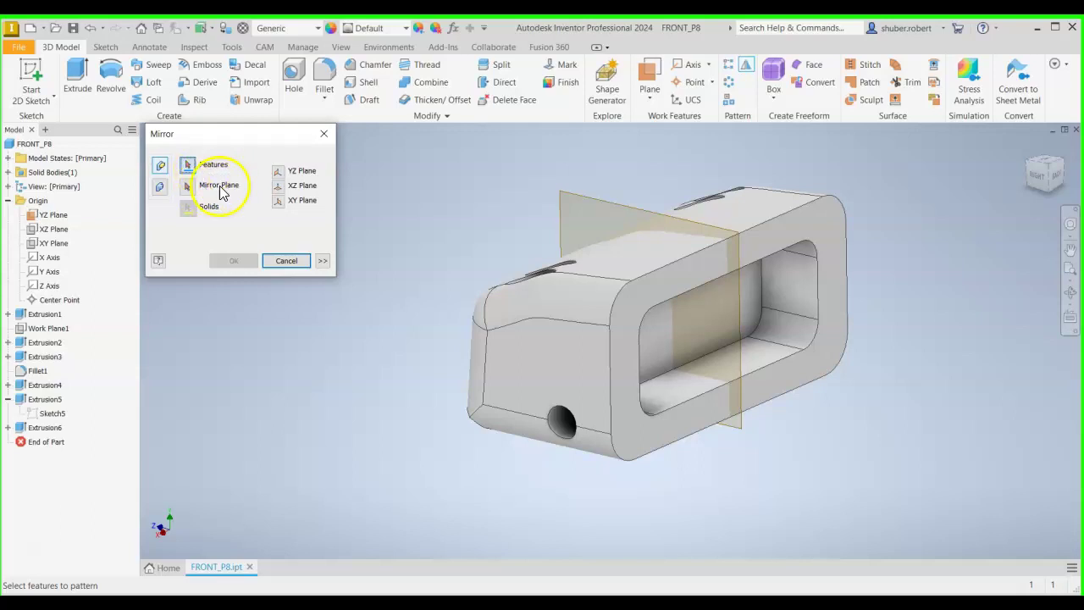
left_click(581, 207)
left_click(206, 167)
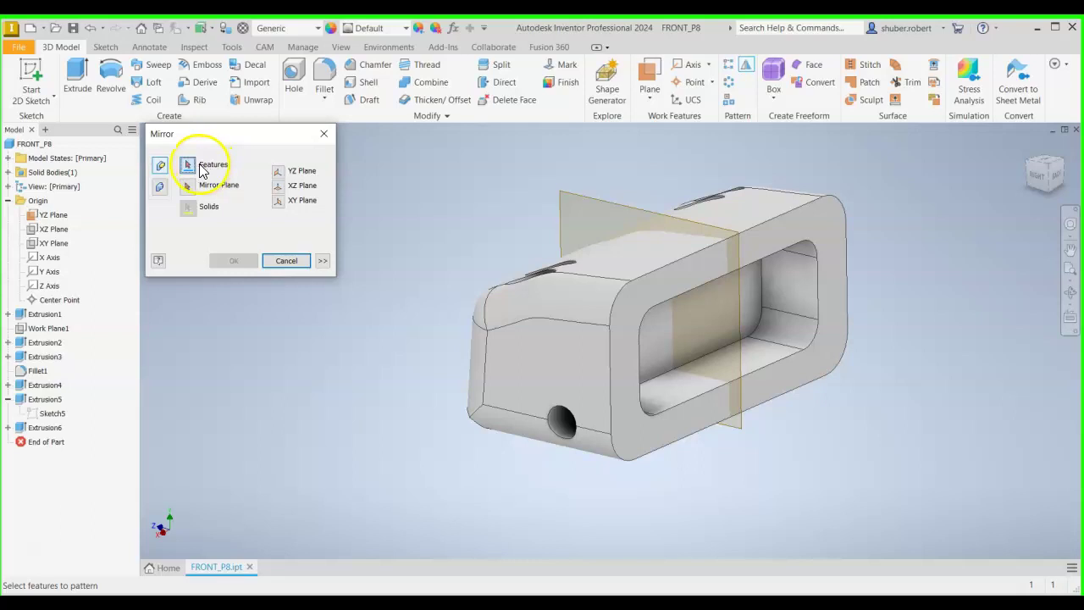
left_click(44, 399)
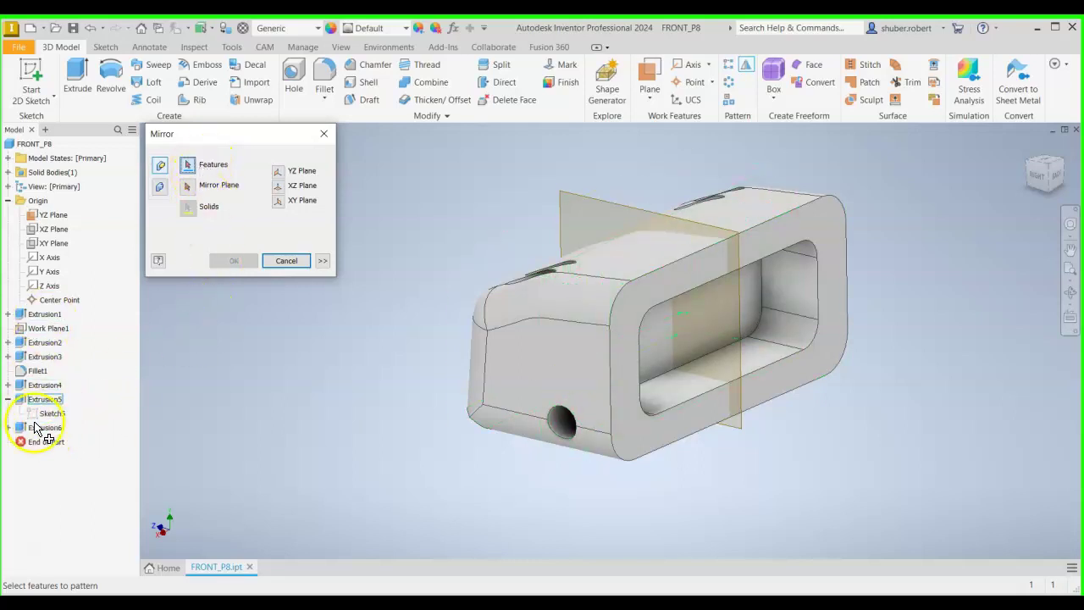
left_click(42, 428)
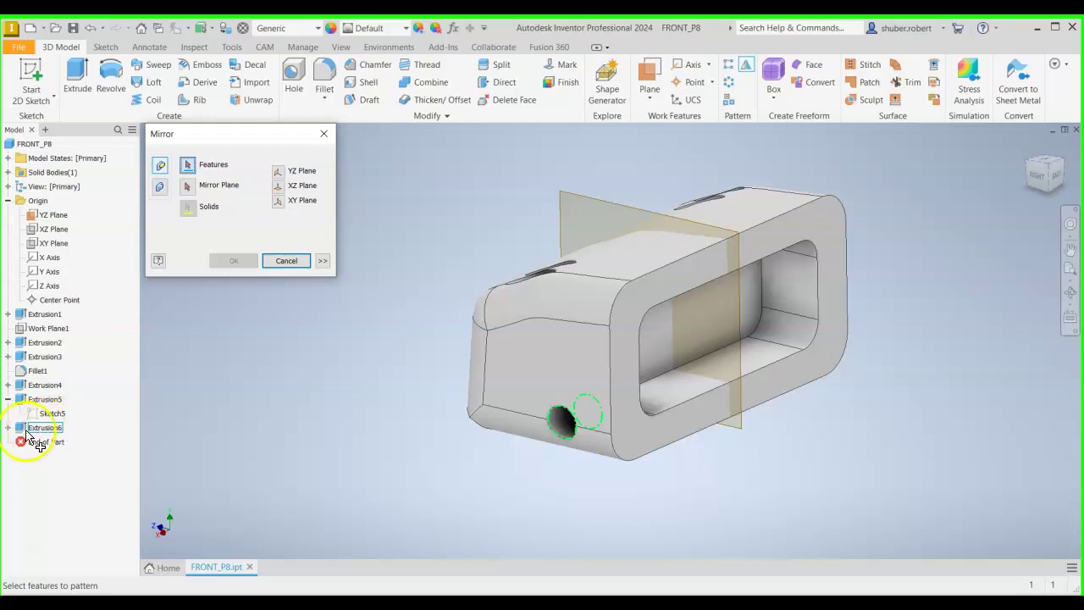
left_click(48, 429, "ctrl")
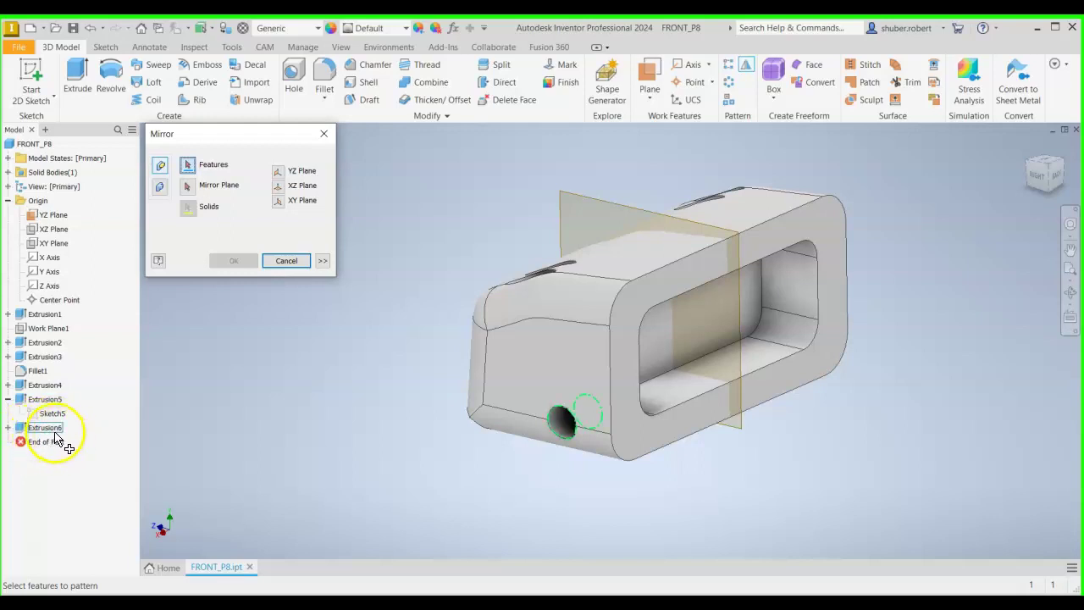
left_click(41, 429)
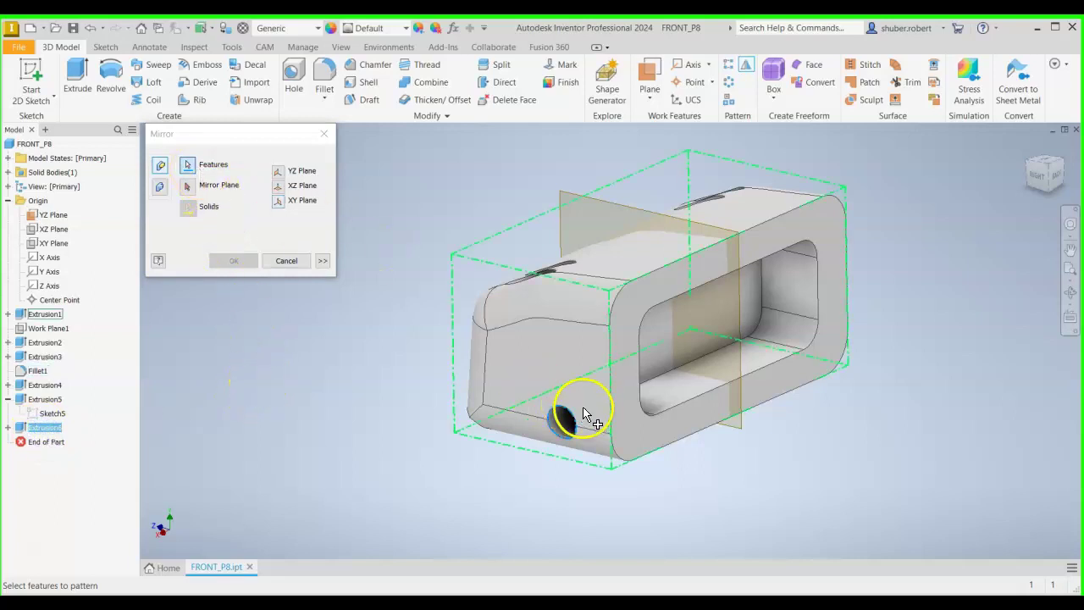
left_click(187, 186)
left_click(593, 207)
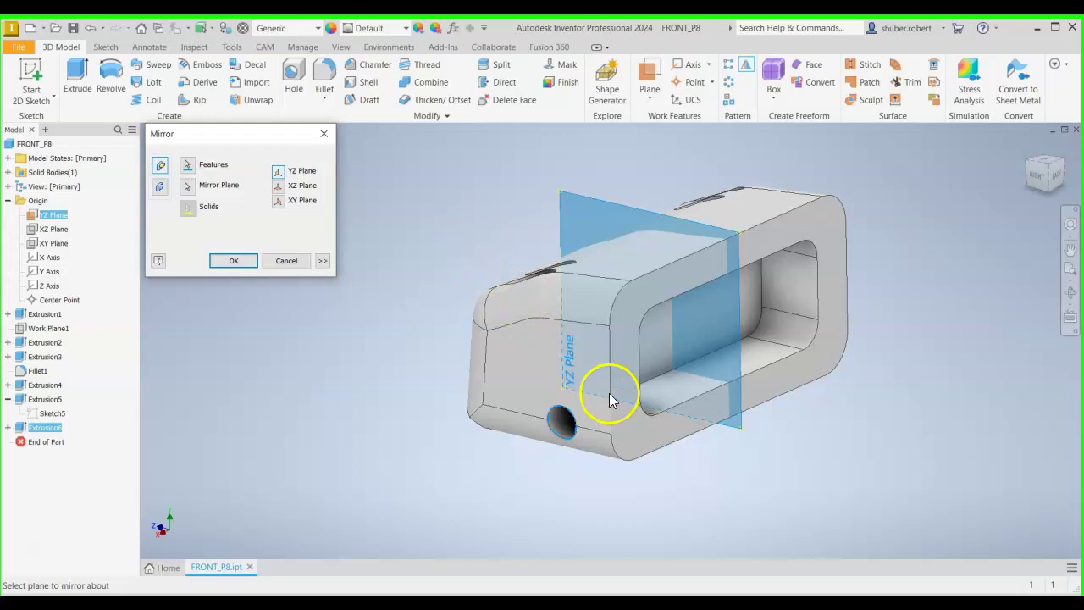
middle_click_drag(757, 446, 569, 437, "shift")
- Apply Mirror1 and orbit around the part to check the matching holes from each end
left_click(231, 261)
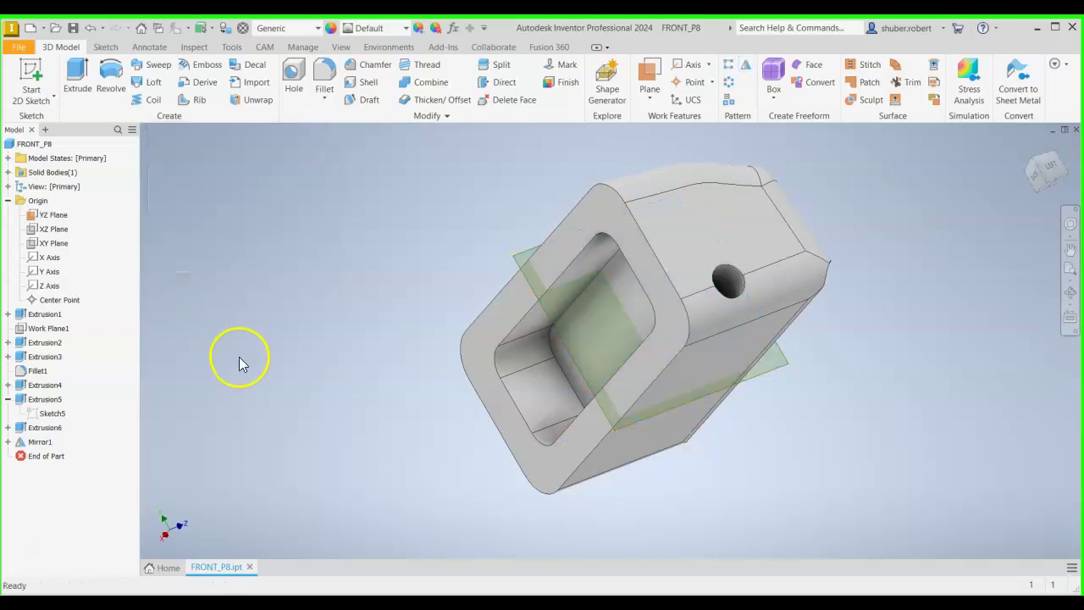
middle_click_drag(902, 285, 864, 326, "shift")
middle_click_drag(683, 385, 545, 406, "shift")
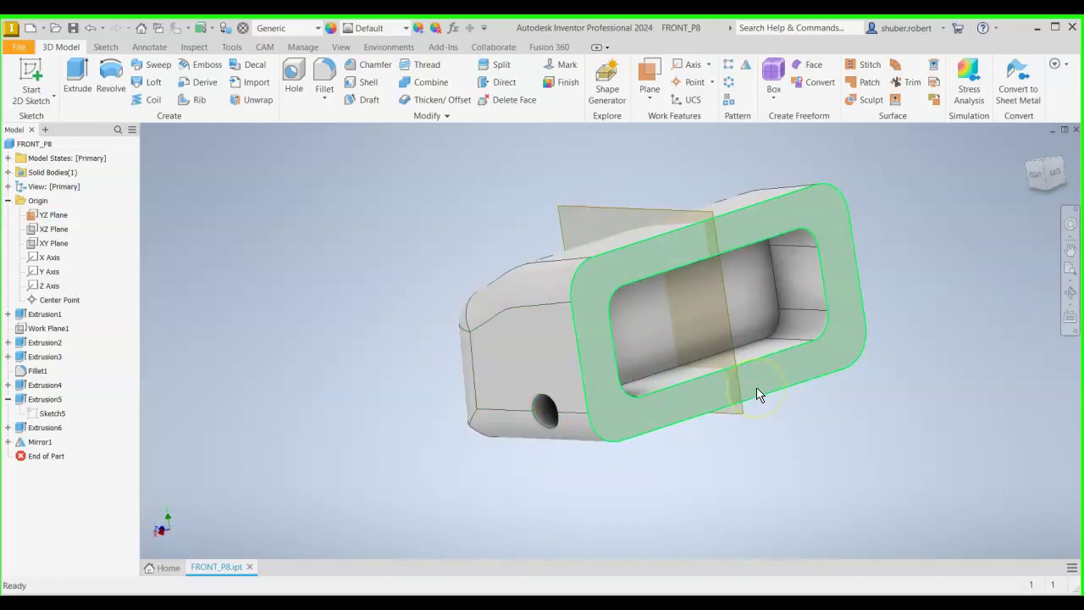
left_click(775, 408)
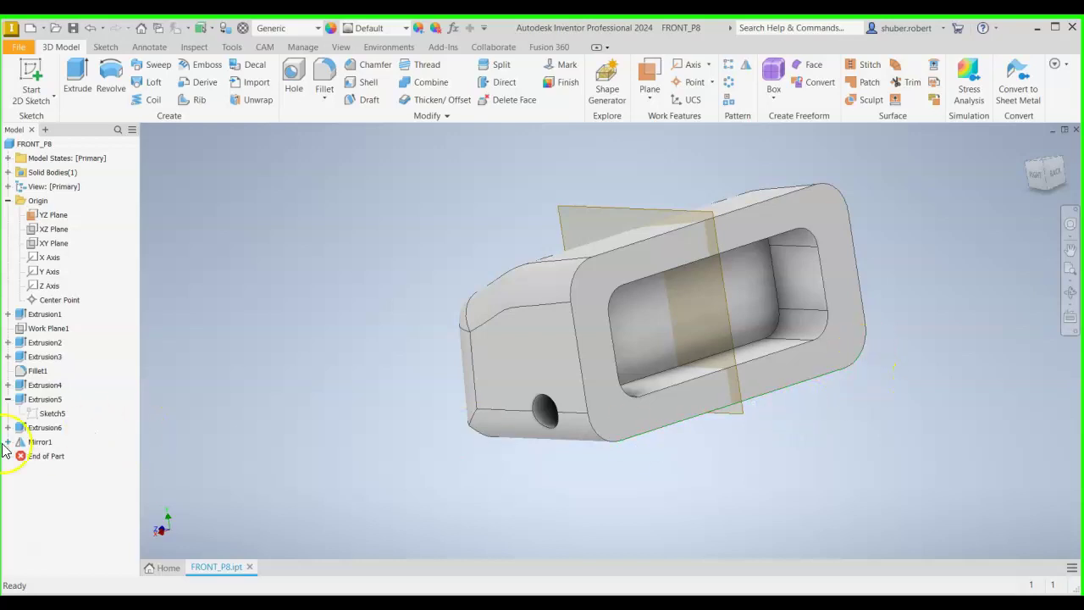
middle_click_drag(726, 416, 737, 368, "shift")
middle_click_drag(755, 411, 818, 392, "shift")
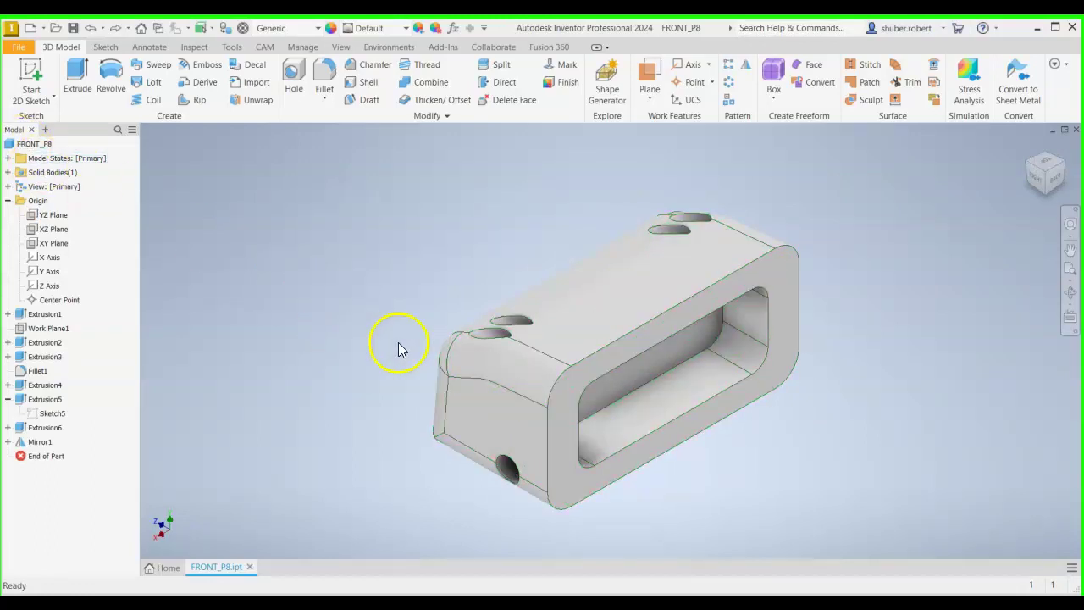
- Start Sketch7 and draw a small rectangle at the slot's upper-left corner
left_click(36, 97)
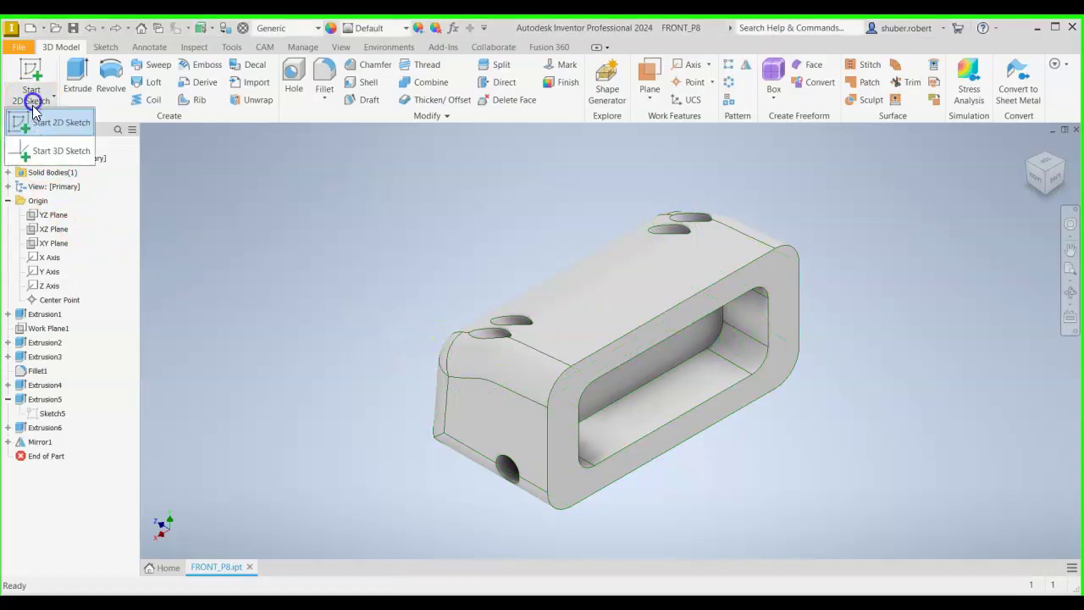
left_click(44, 129)
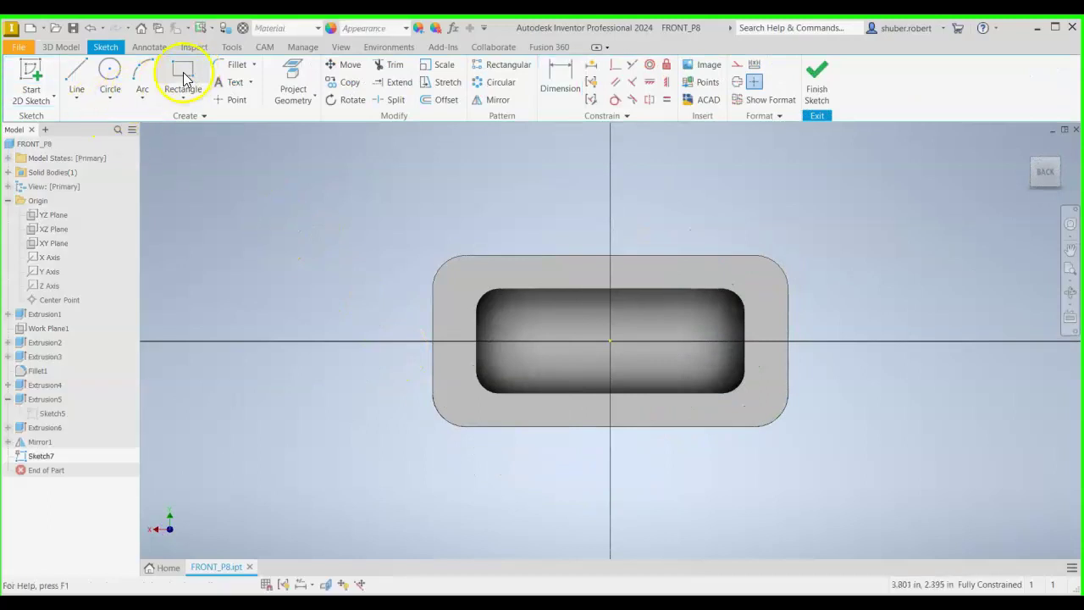
left_click(181, 75)
scroll(434, 299, "up", 3)
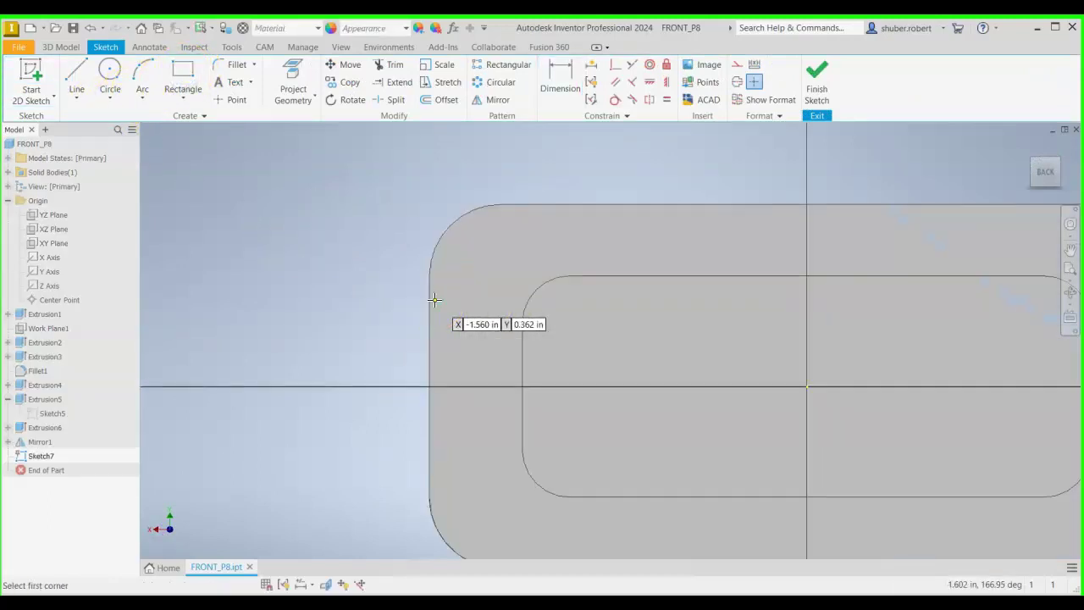
left_click(440, 277)
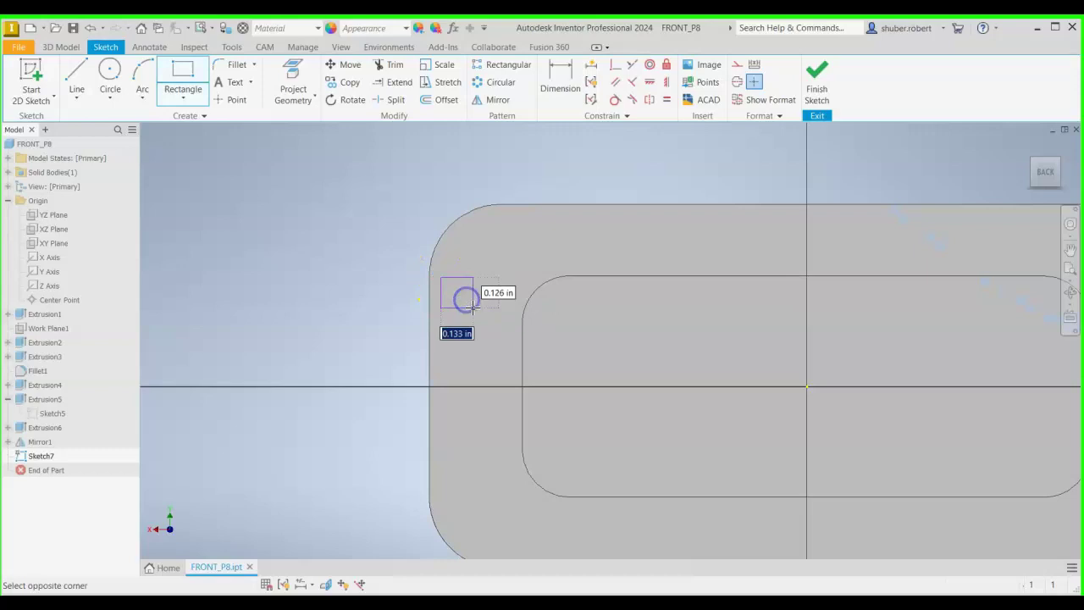
left_click(472, 309)
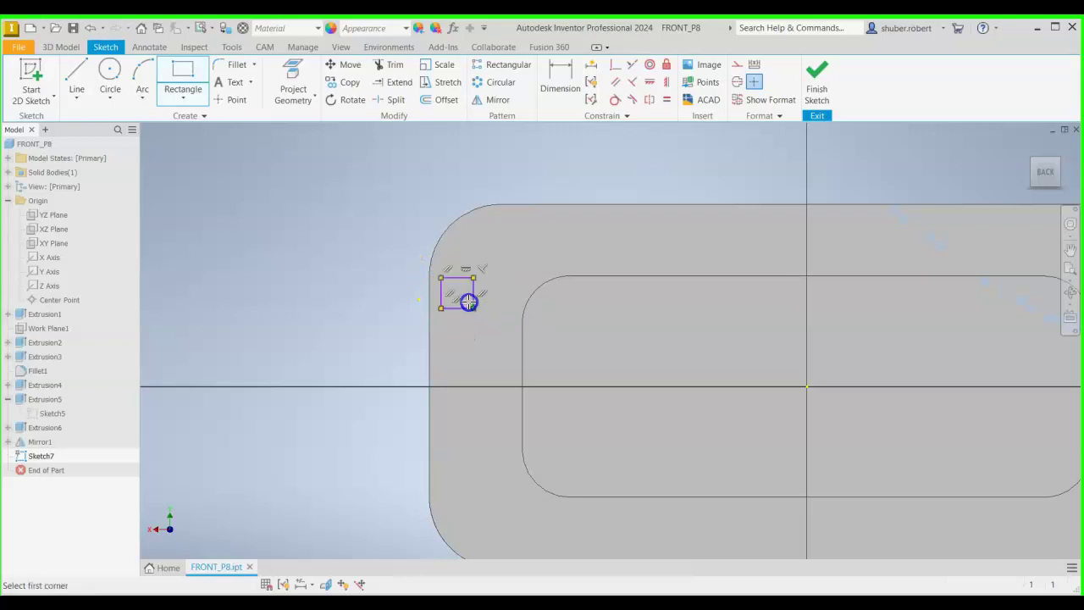
- Dimension the small rectangle to .06 width and .06 height
left_click(558, 76)
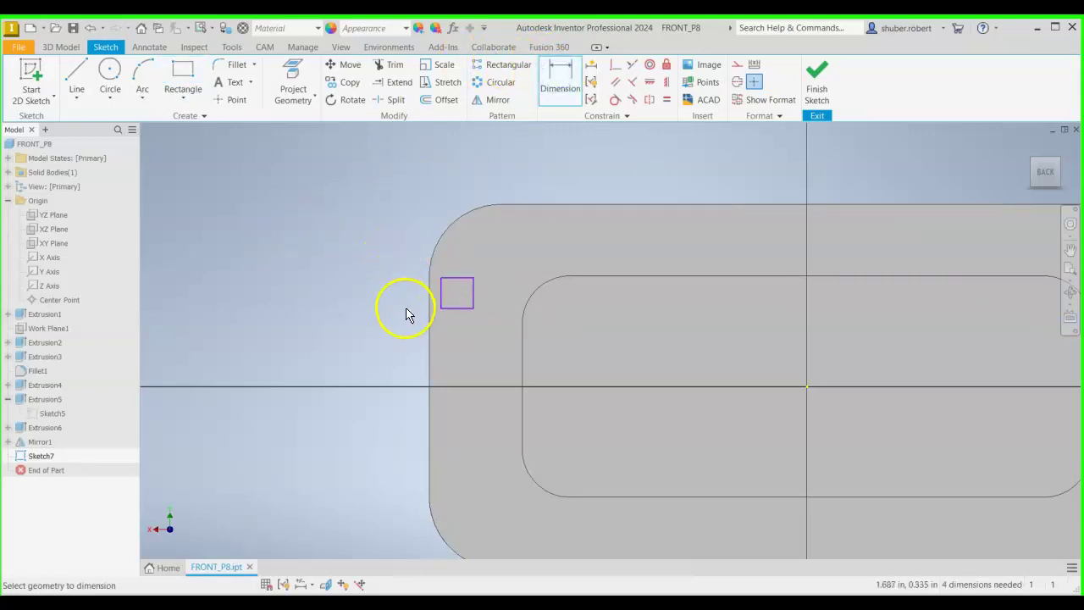
left_click(440, 302)
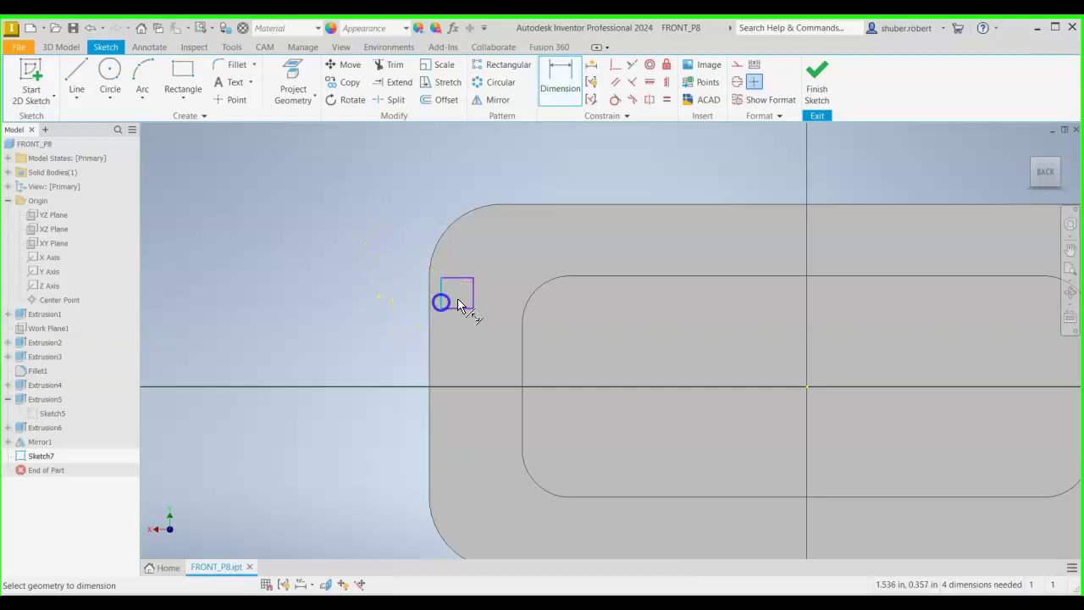
left_click(460, 260)
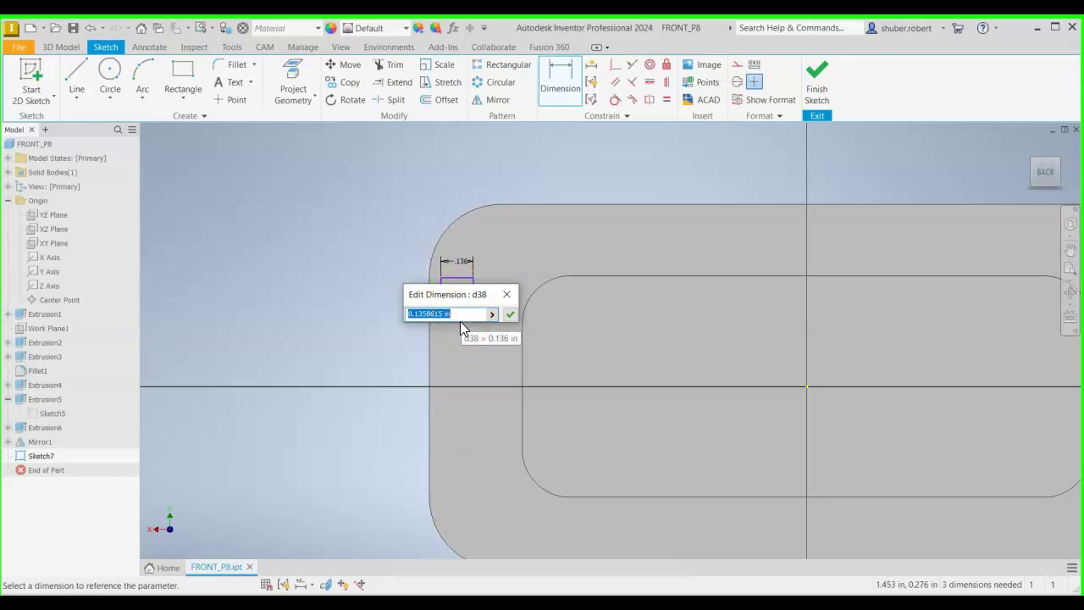
type(".06")
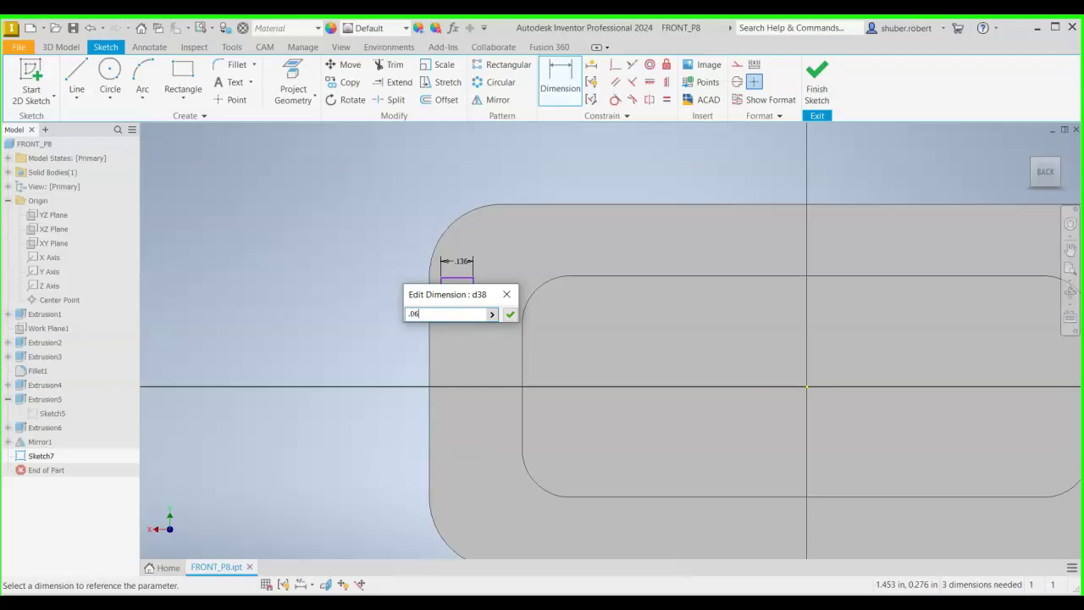
key("Return")
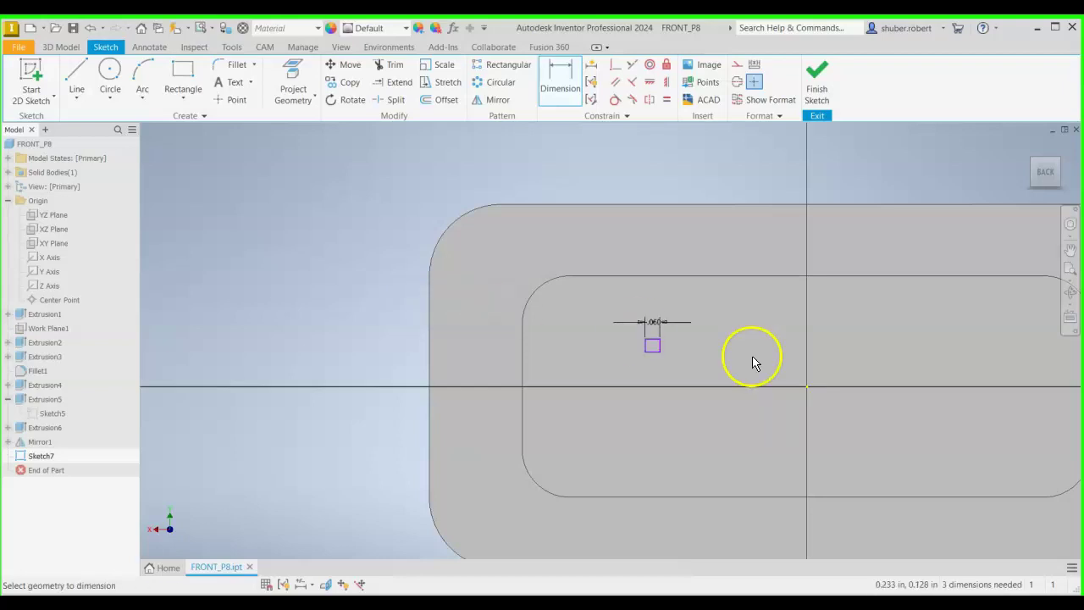
scroll(654, 344, "up", 5)
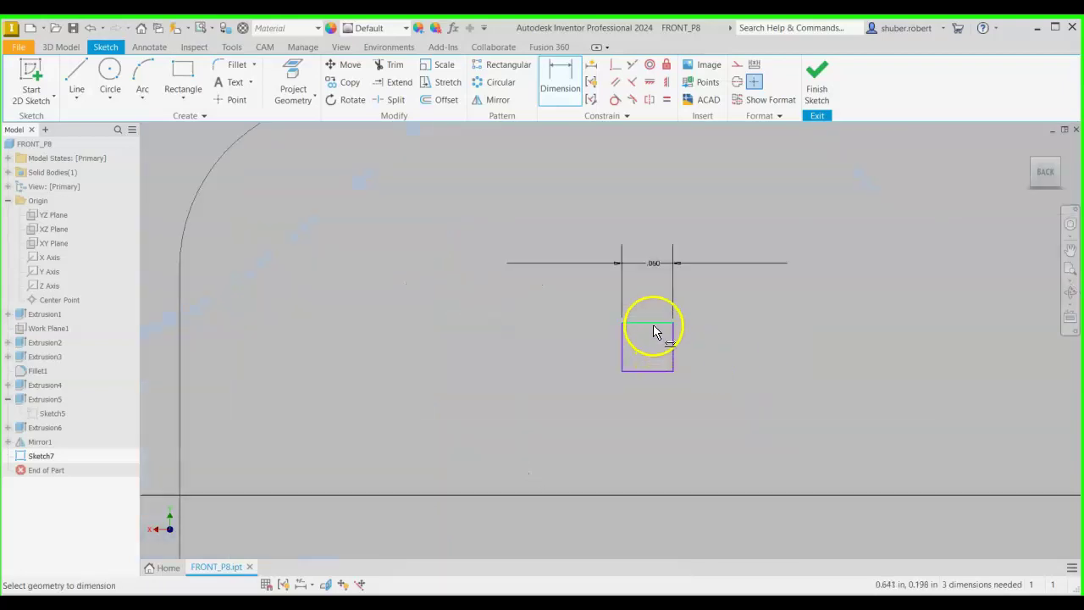
left_click(658, 370)
left_click(699, 355)
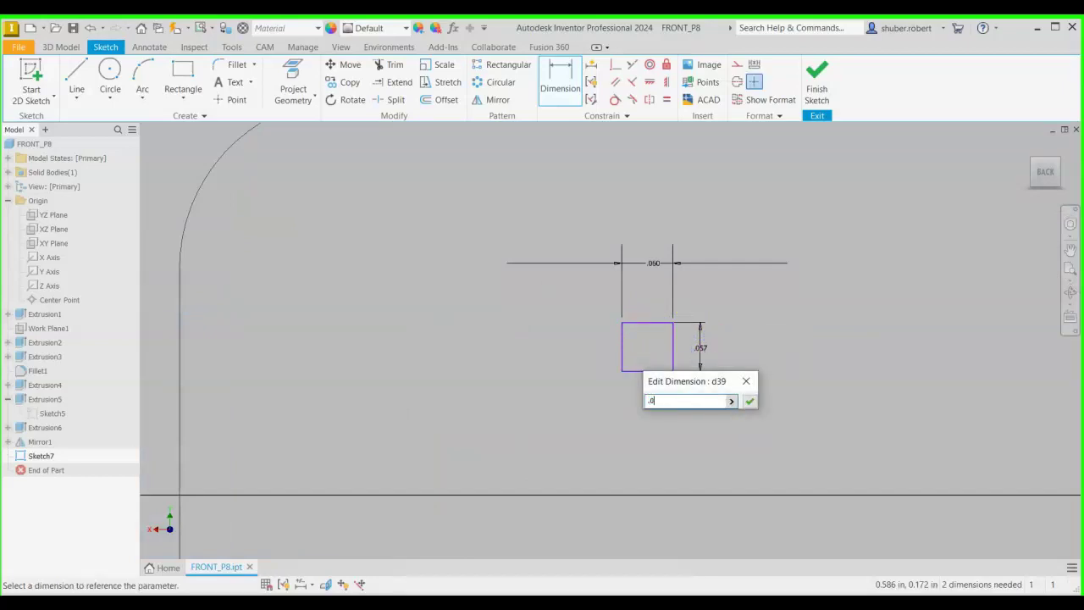
type(".06")
key("Return")
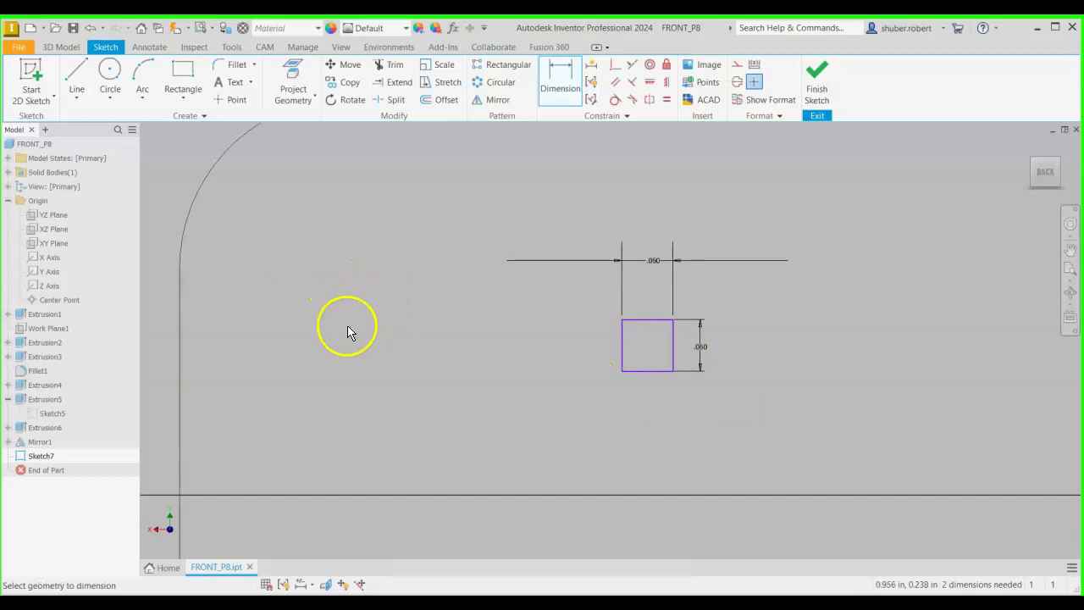
- Set the square flush with the part's left edge using a 0 offset
scroll(469, 368, "down", 2)
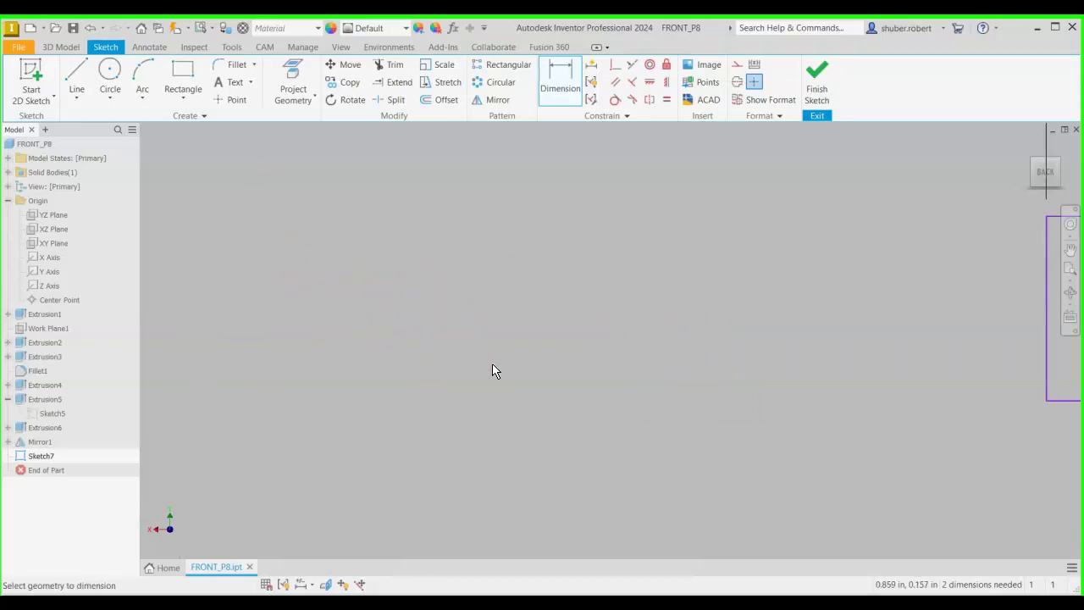
middle_click_drag(493, 370, 585, 392)
scroll(585, 392, "down", 1)
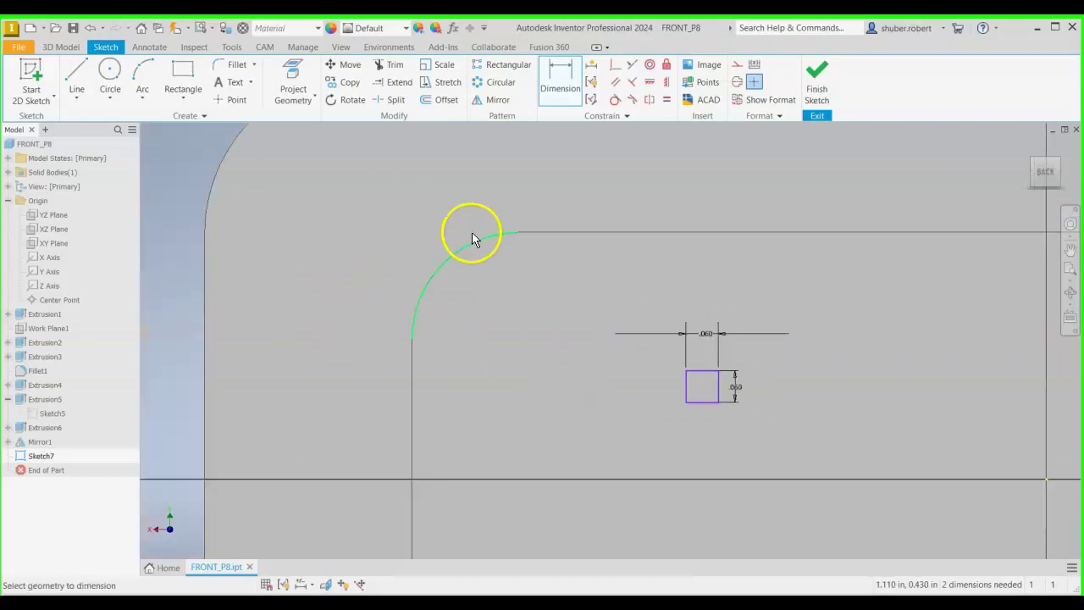
left_click(542, 89)
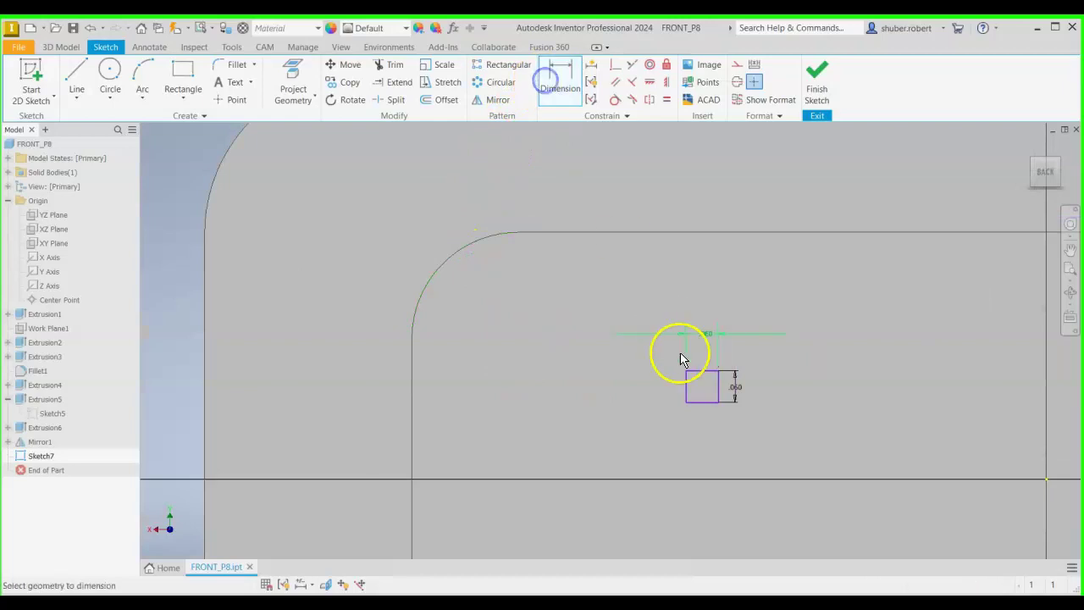
left_click(689, 401)
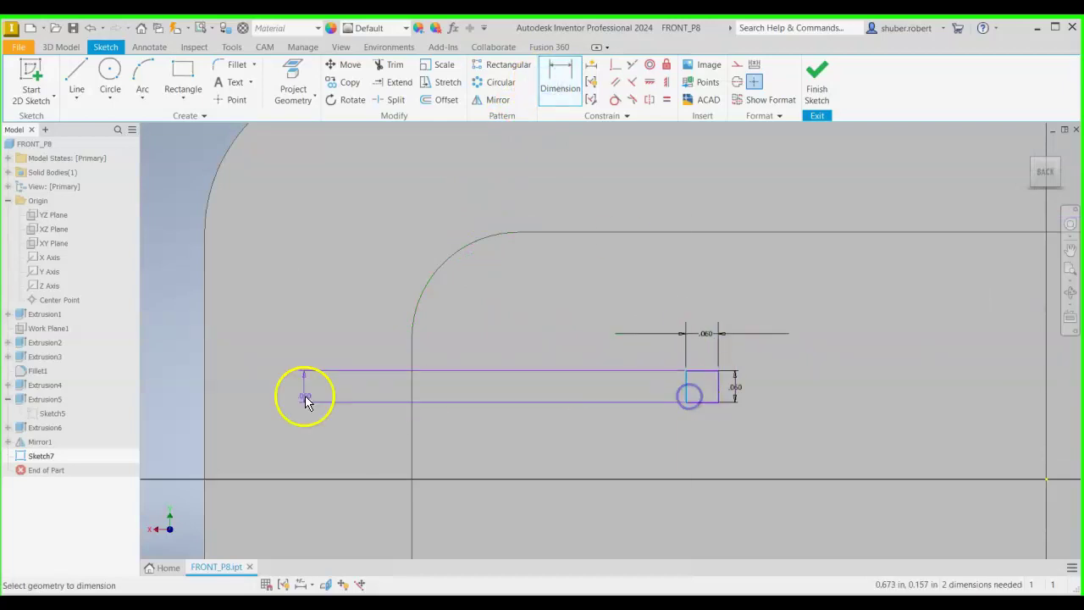
left_click(206, 390)
left_click(261, 419)
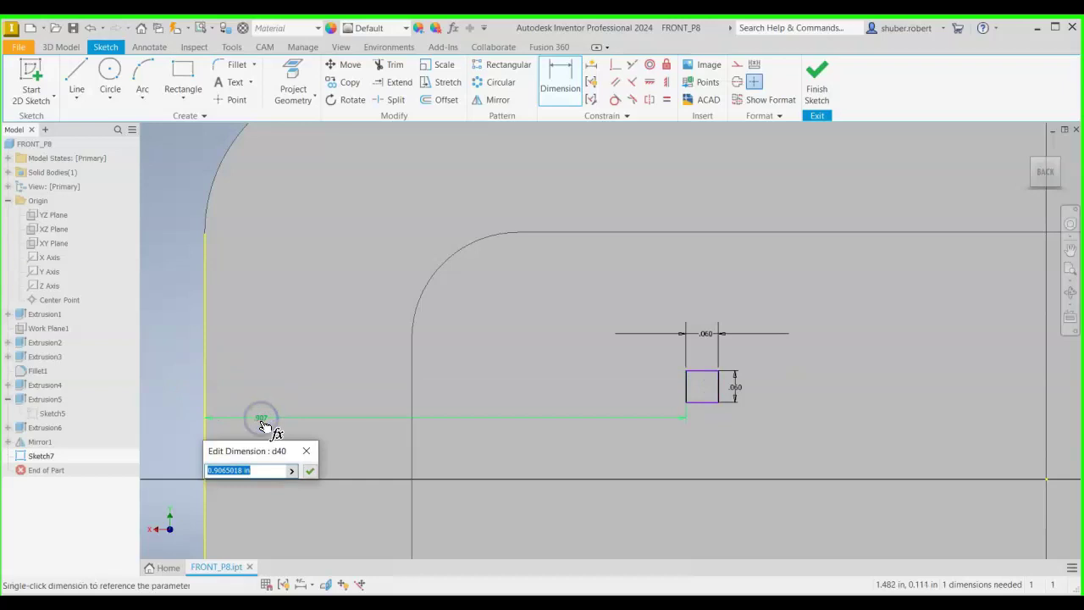
type("0")
key("Return")
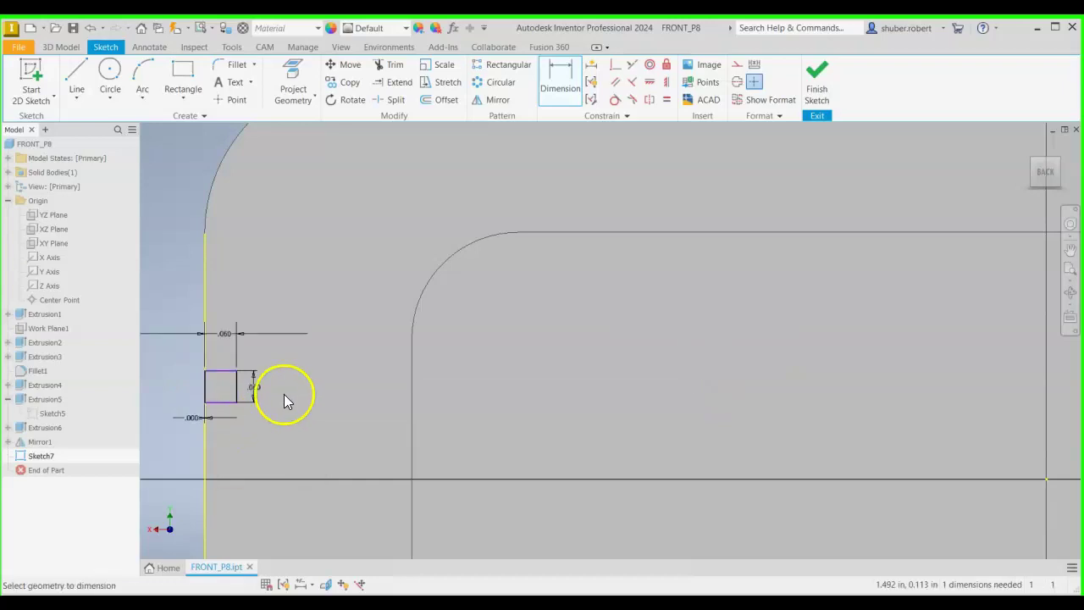
- Place the square .3 below the part's top edge to fully constrain the sketch
middle_click_drag(383, 428, 389, 431)
scroll(390, 431, "up", 3)
scroll(381, 416, "down", 5)
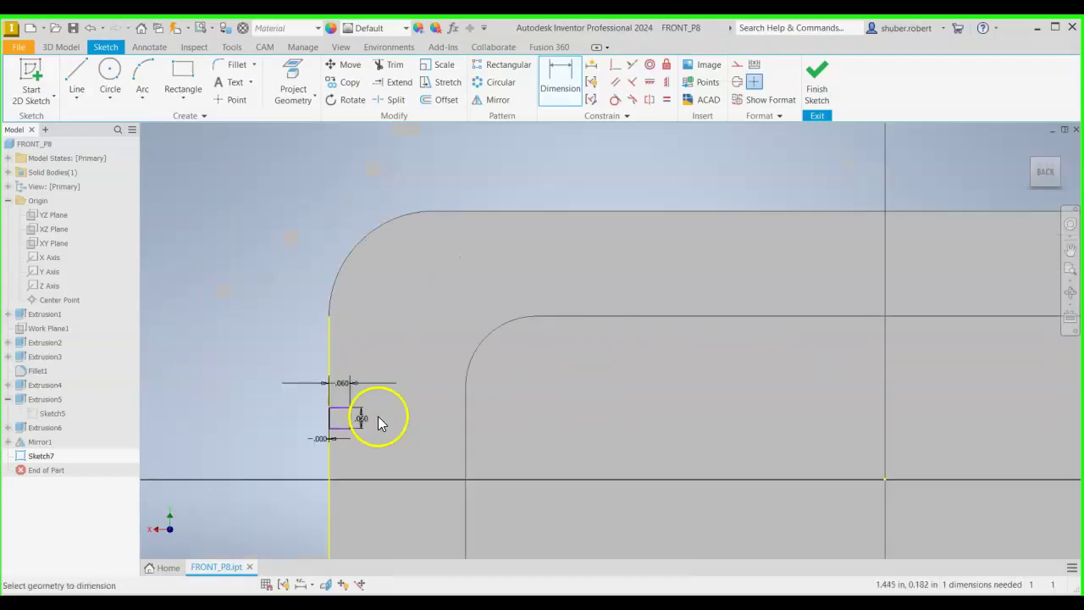
left_click(551, 80)
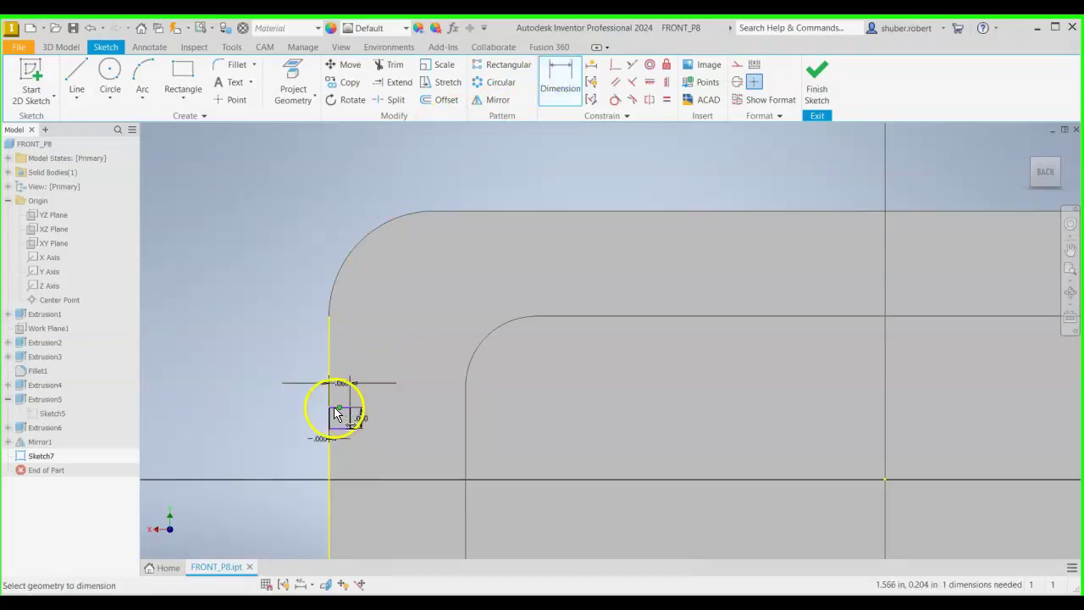
scroll(338, 413, "down", 3)
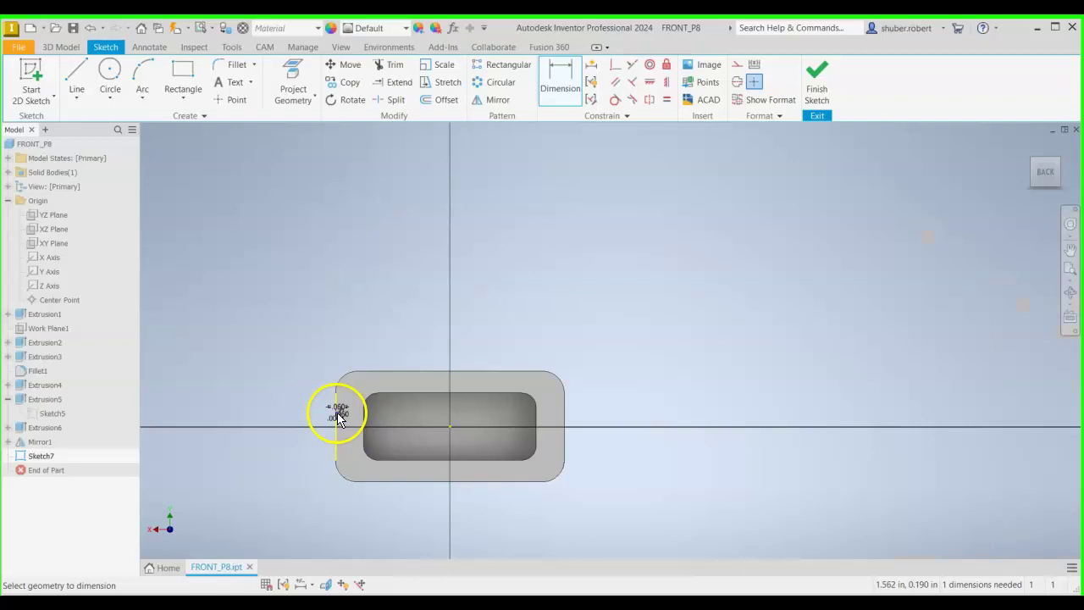
scroll(340, 414, "up", 5)
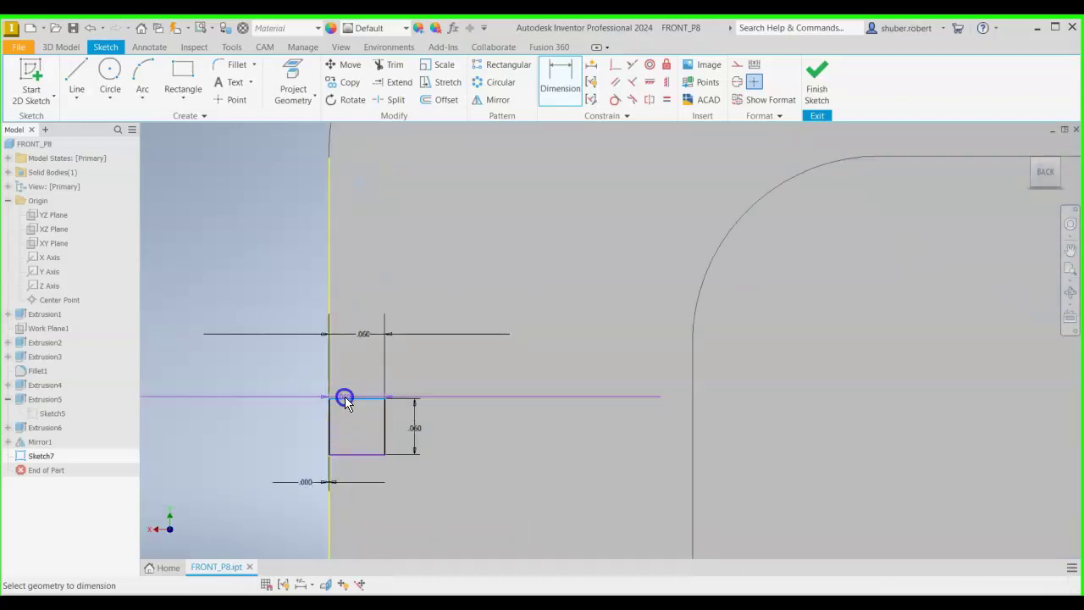
left_click(346, 397)
scroll(347, 397, "down", 4)
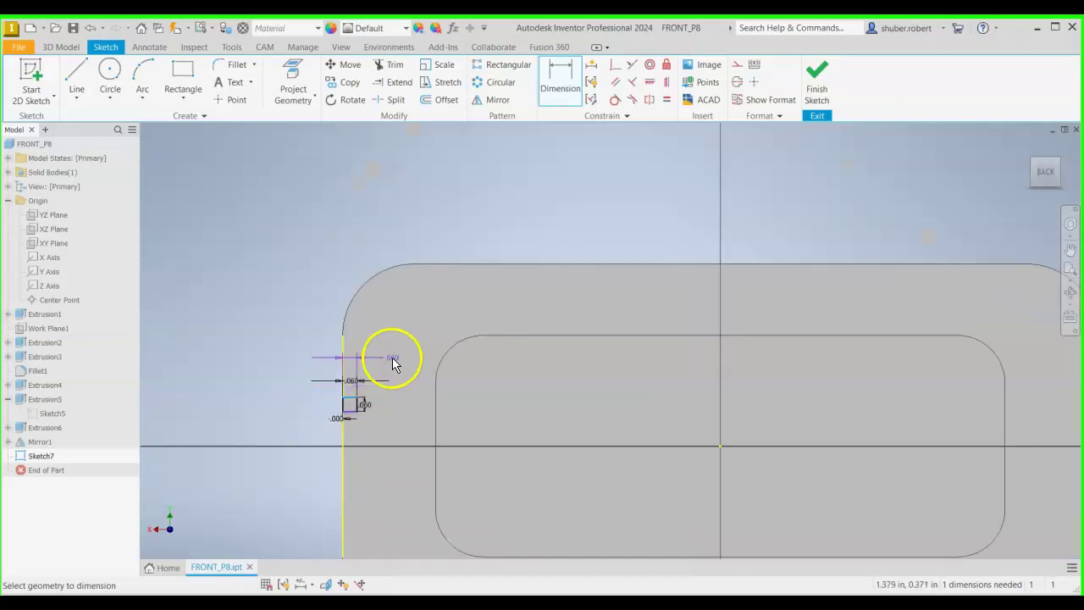
left_click(454, 266)
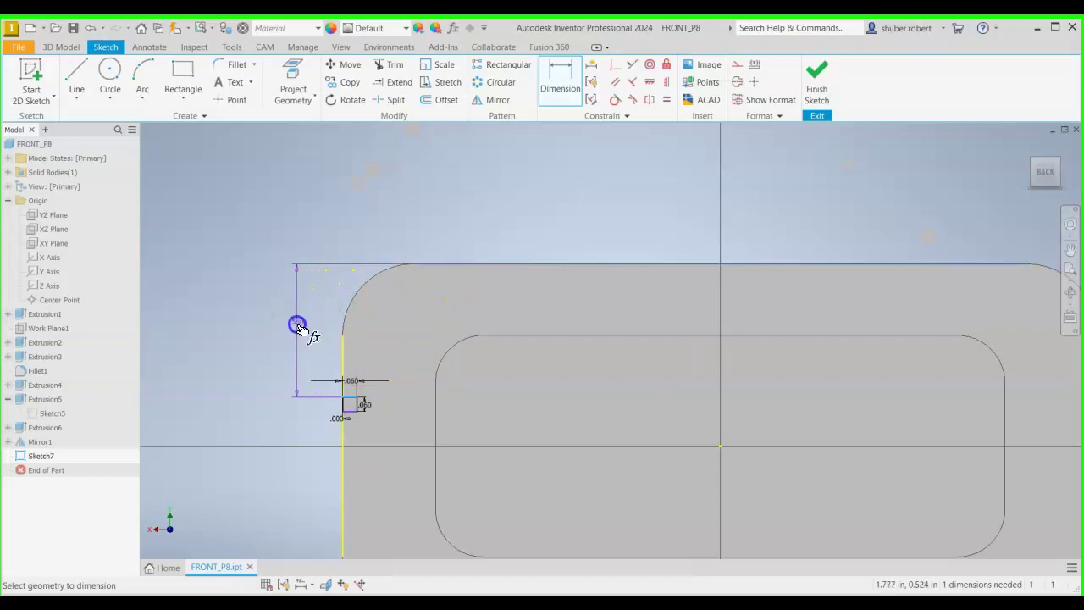
left_click(298, 328)
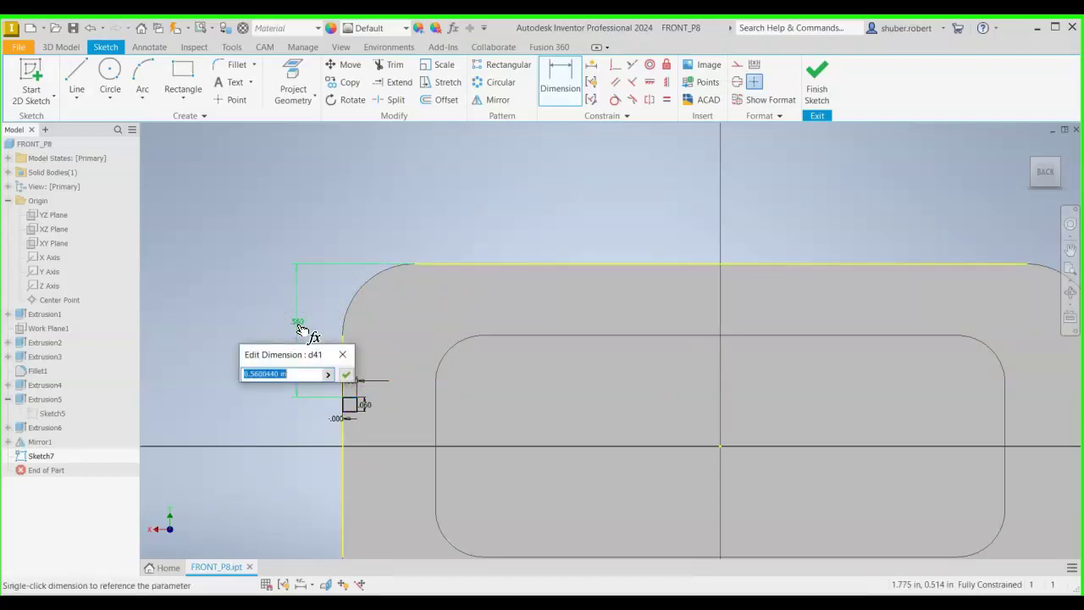
type(".3")
key("Return")
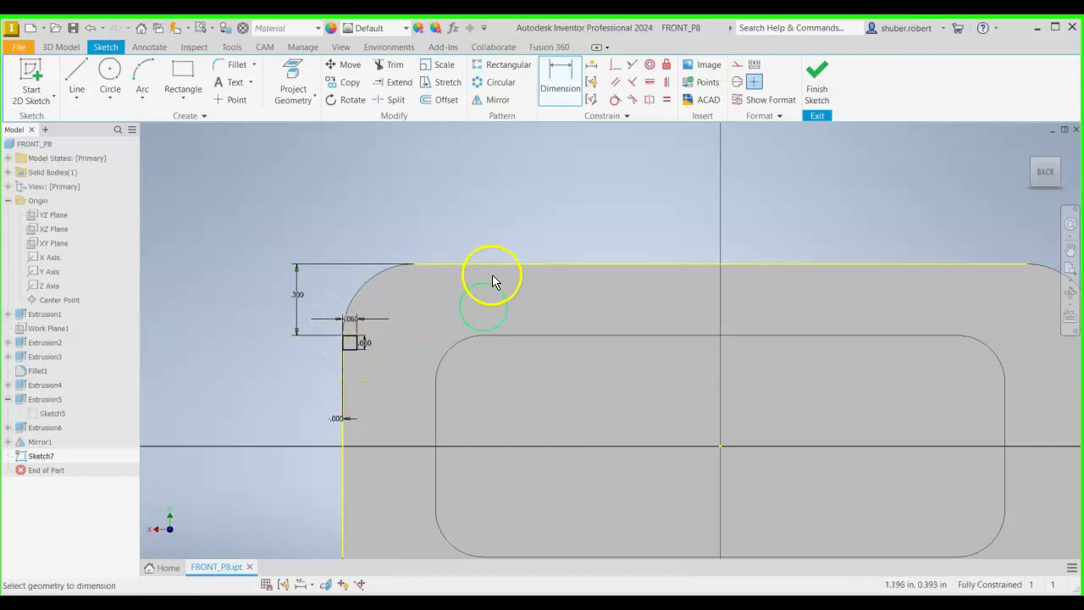
scroll(367, 296, "up", 1)
scroll(388, 312, "up", 1)
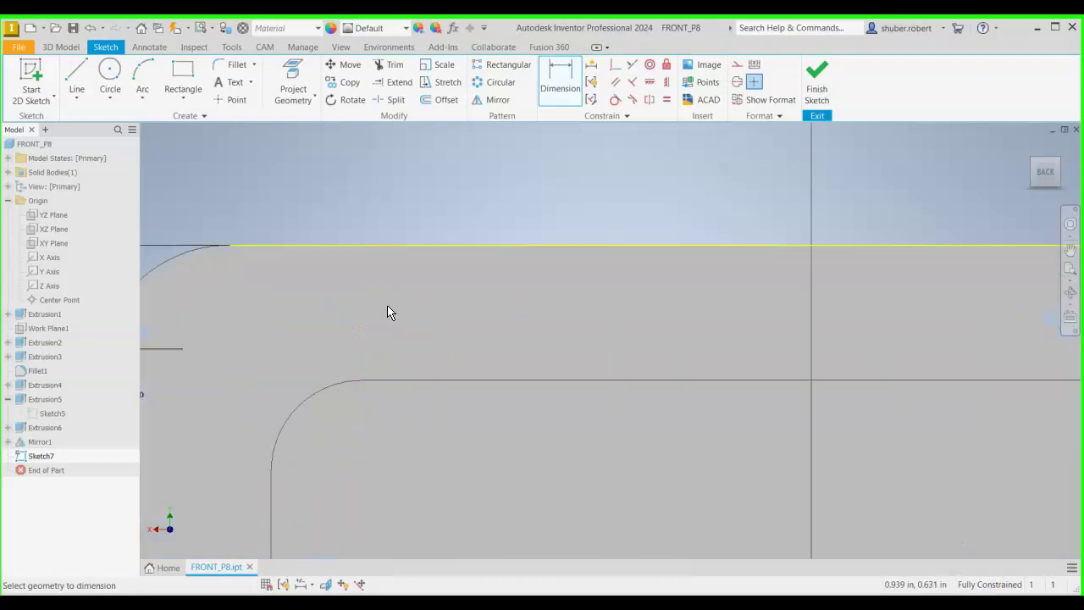
scroll(388, 312, "down", 4)
left_click(338, 326)
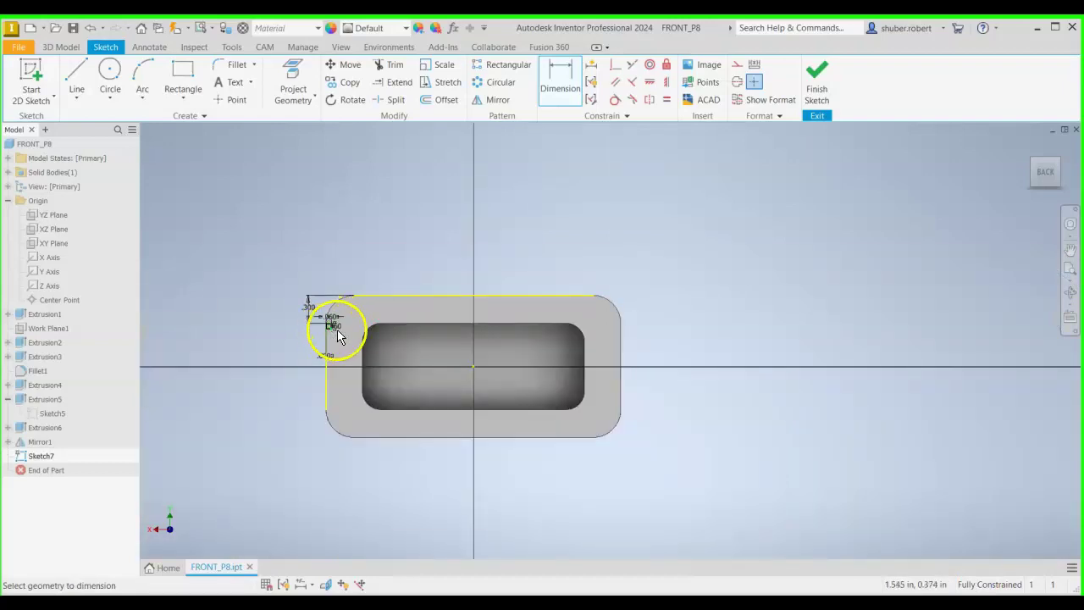
- Project the origin Y axis into Sketch7 as a vertical reference line through the part's middle
left_click(616, 342)
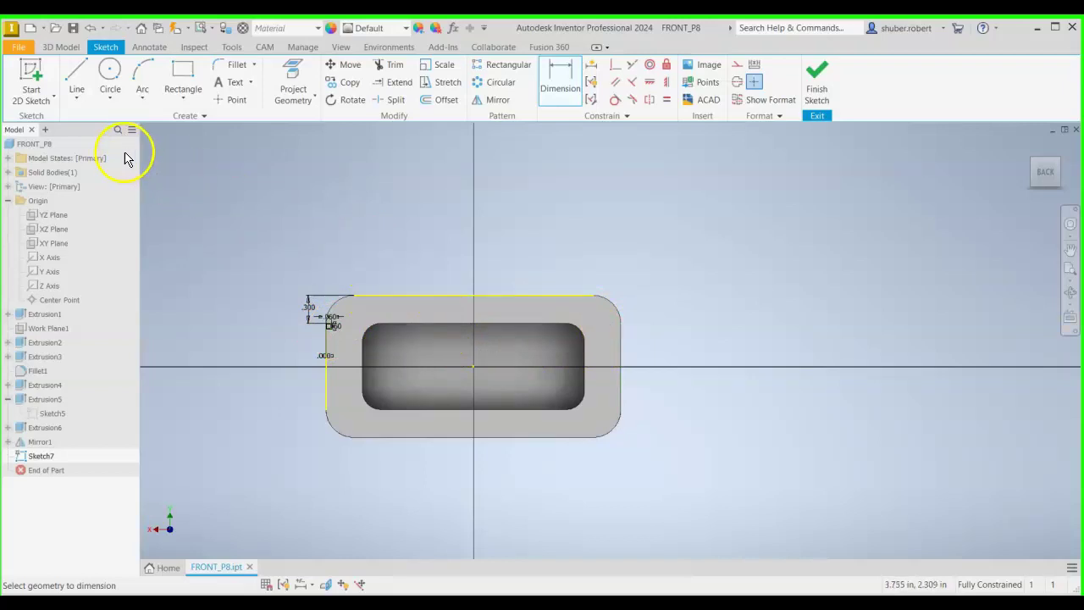
left_click(303, 98)
left_click(314, 122)
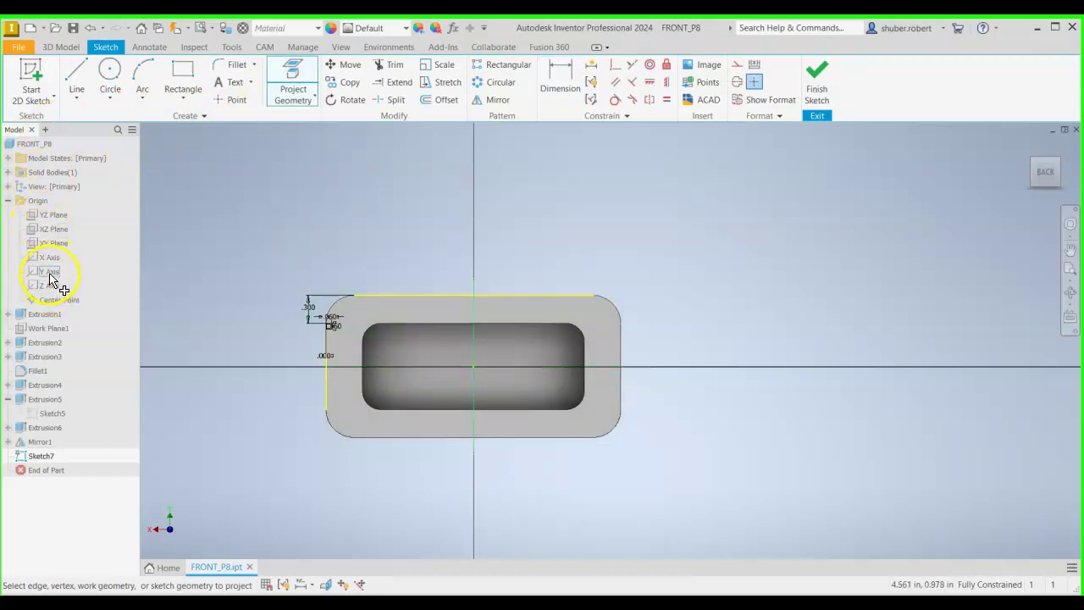
left_click(50, 275)
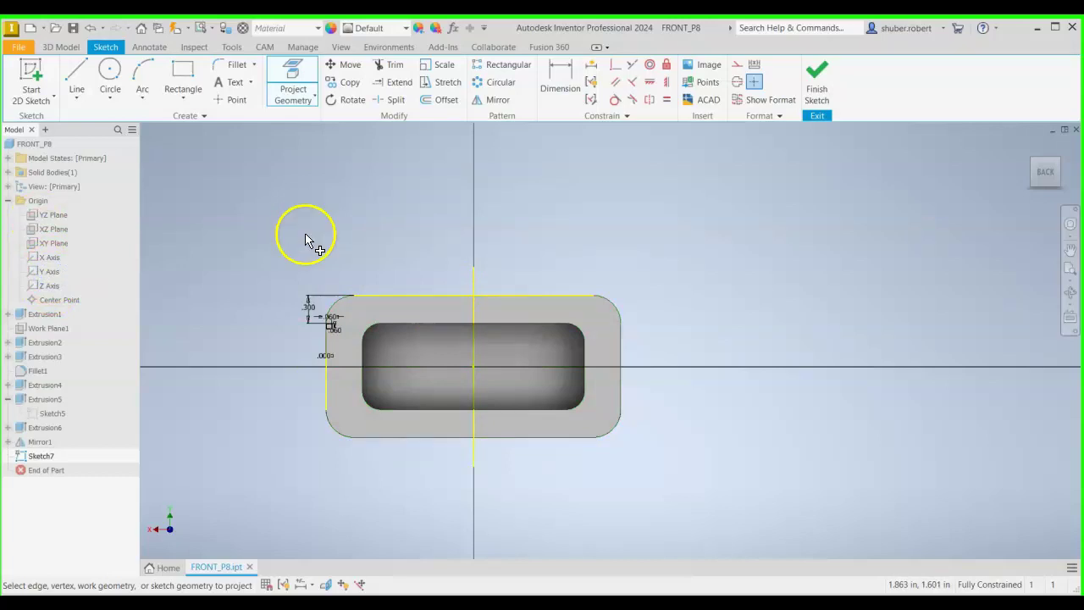
scroll(322, 307, "up", 3)
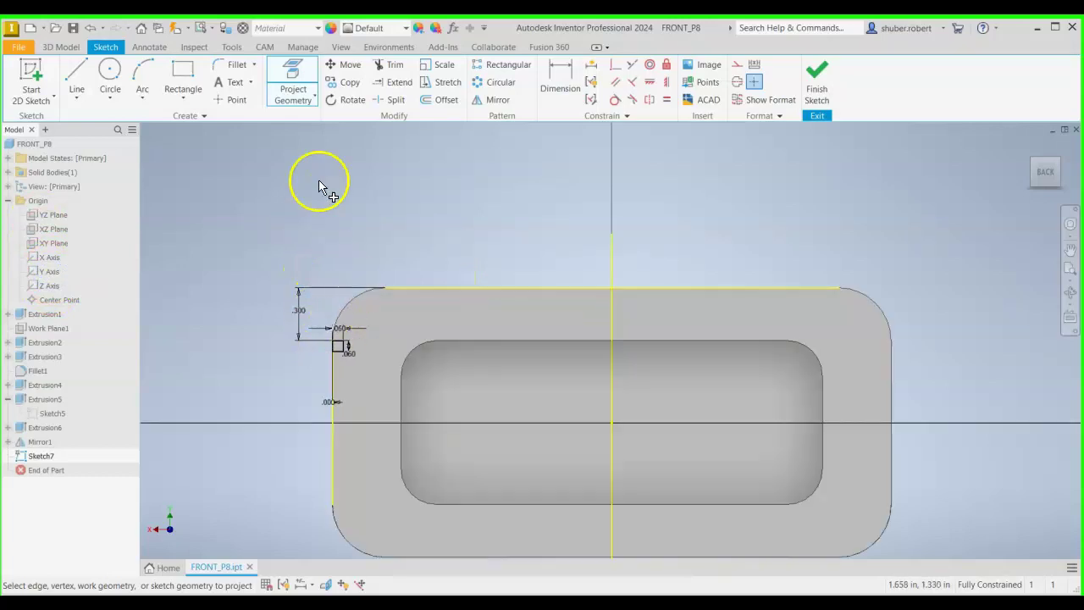
- Mirror the small corner square across the projected Y axis to the opposite upper edge
left_click(495, 102)
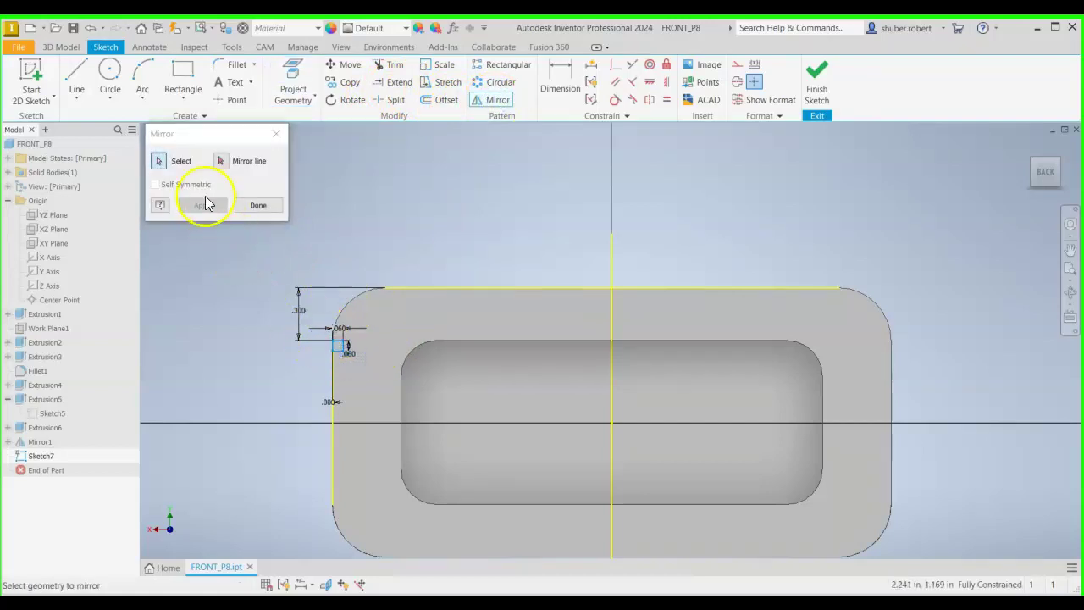
left_click(220, 161)
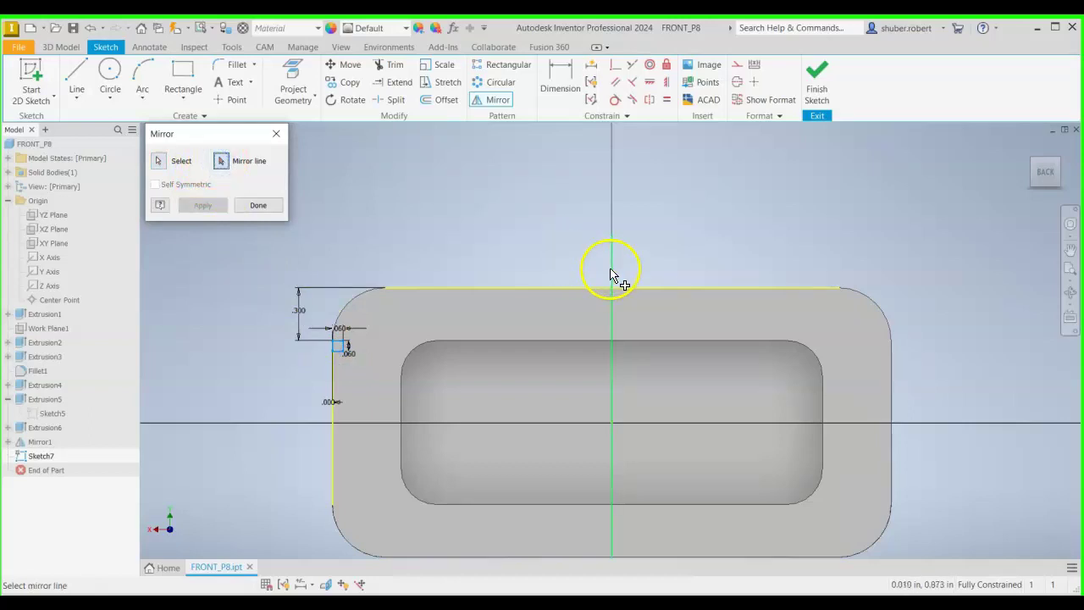
left_click(611, 271)
left_click(209, 208)
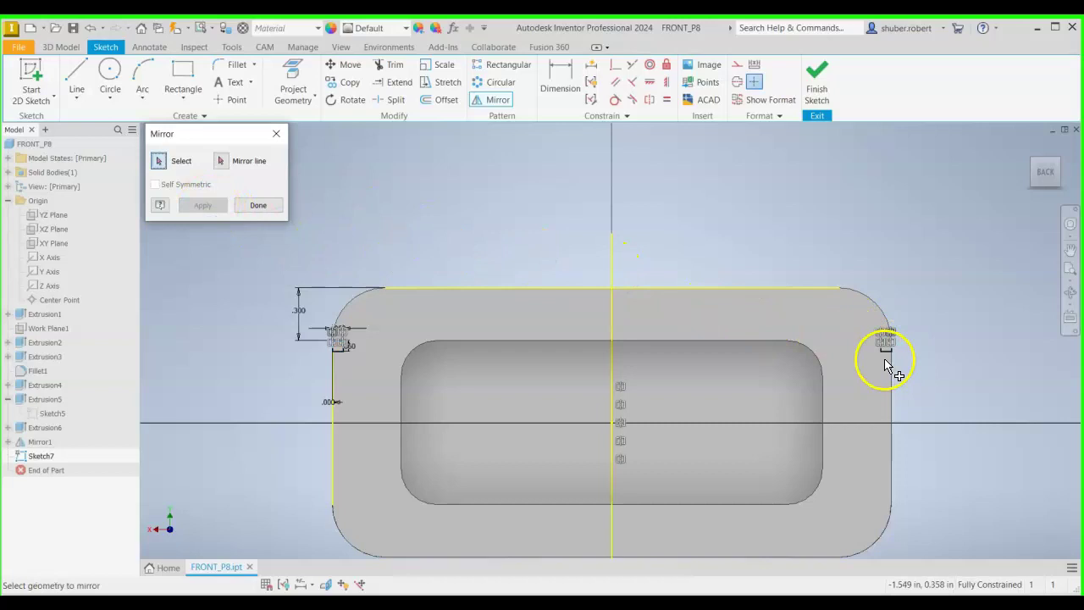
left_click(256, 206)
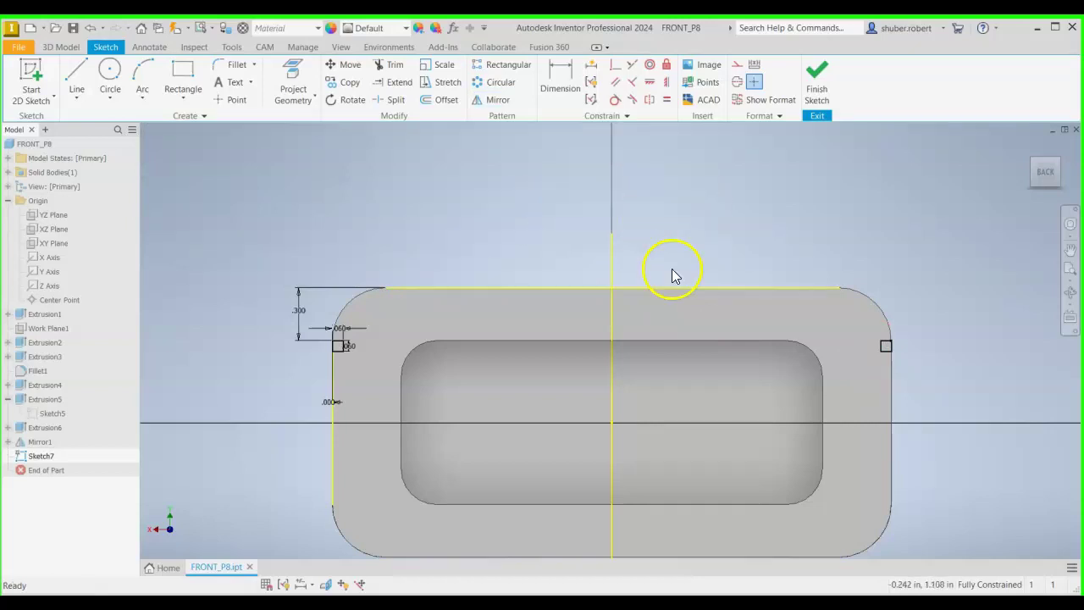
- Cut both Sketch7 corner squares Through All, flipped into the body, as Extrusion7 edge grooves
left_click(818, 100)
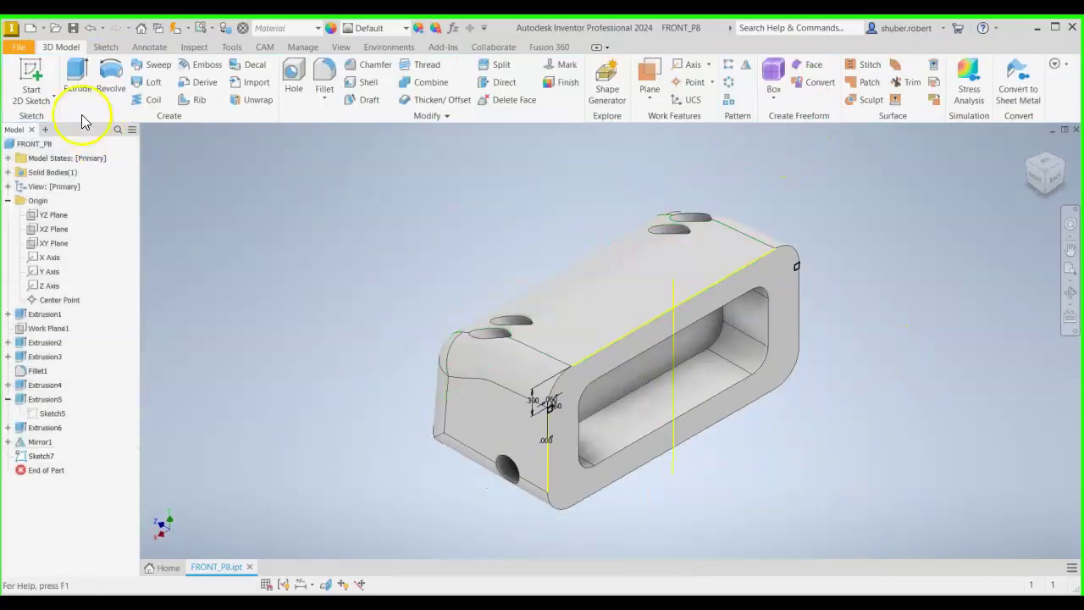
left_click(77, 74)
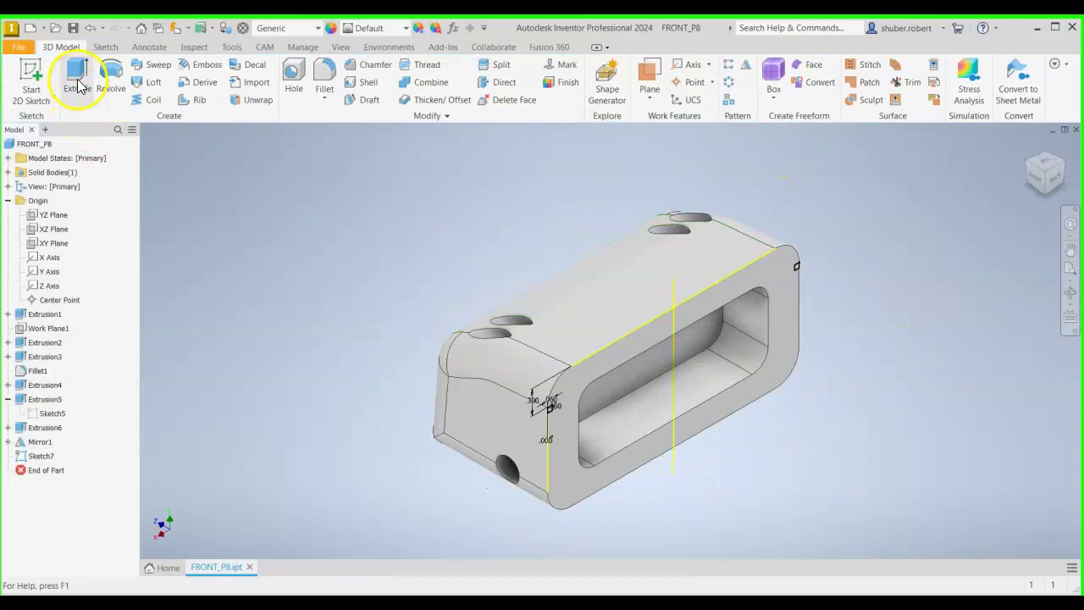
left_click(548, 402)
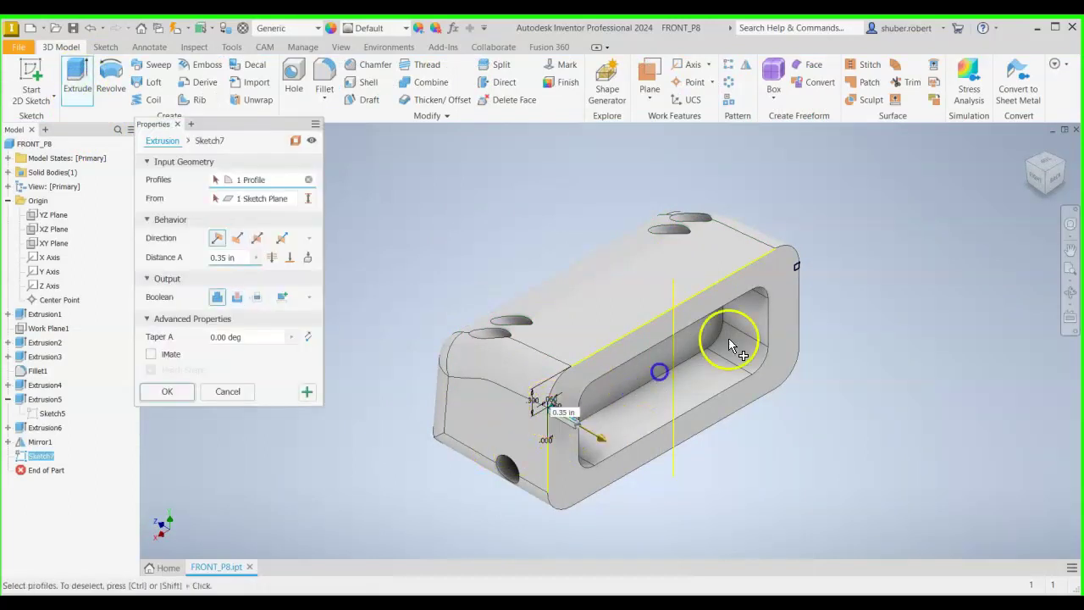
left_click(798, 272)
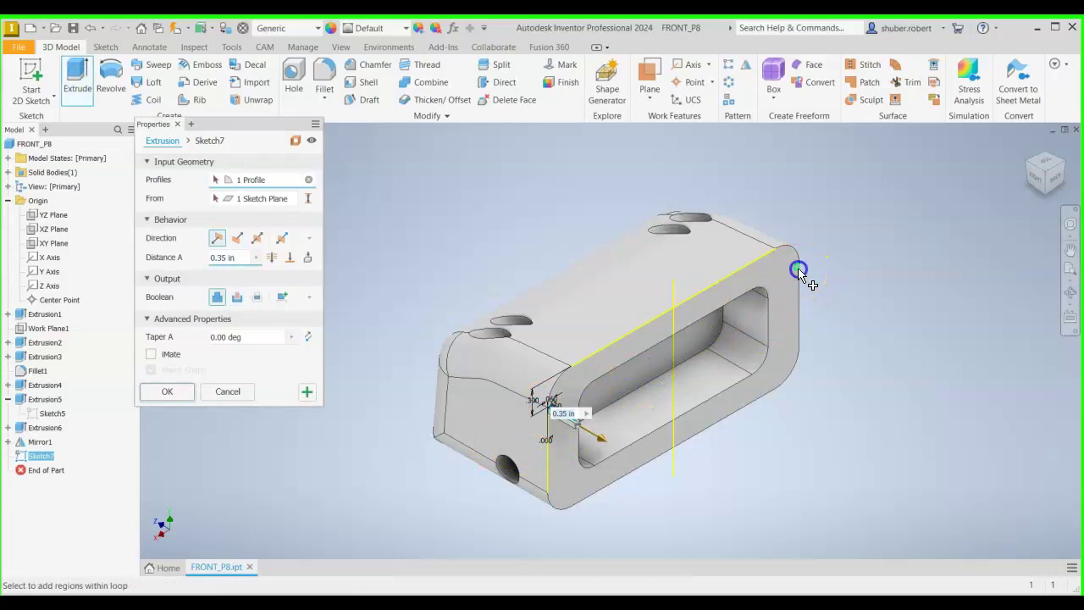
left_click(237, 238)
left_click(237, 298)
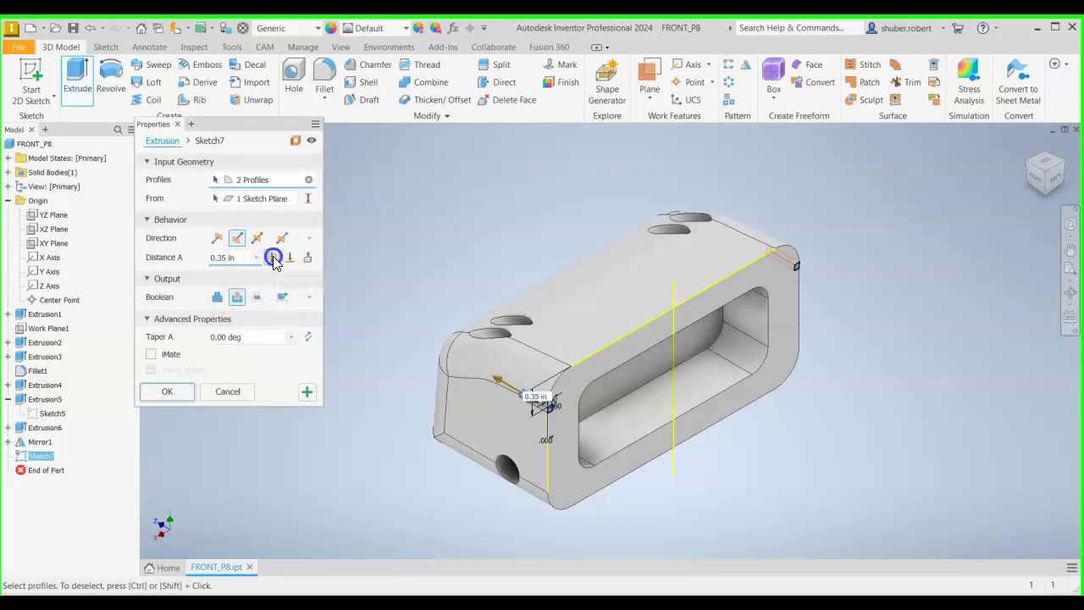
left_click(273, 257)
left_click_drag(546, 399, 427, 338)
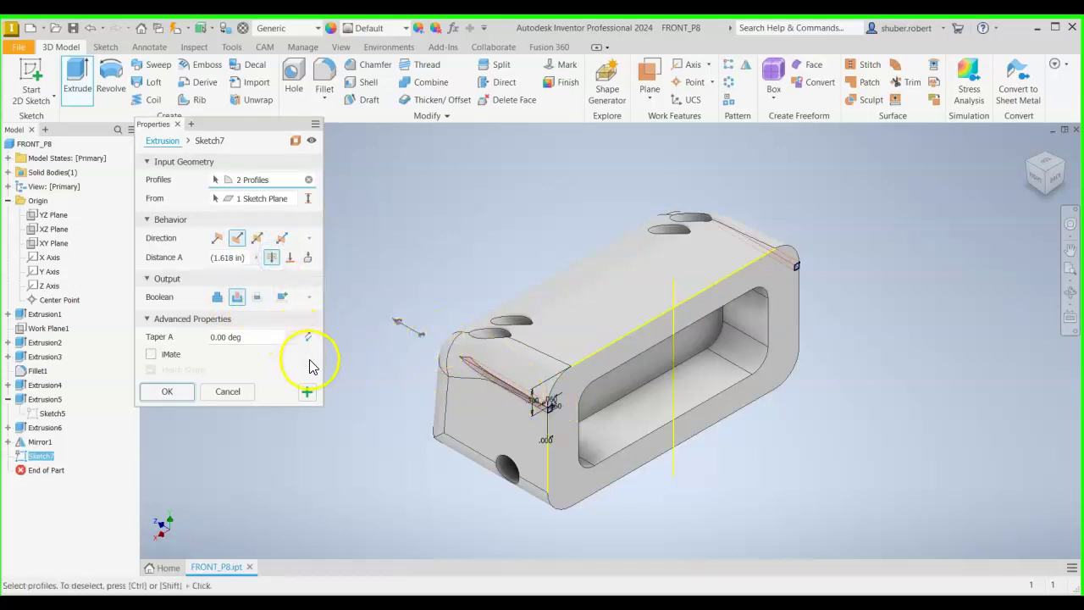
left_click(167, 391)
middle_click_drag(322, 467, 424, 456, "shift")
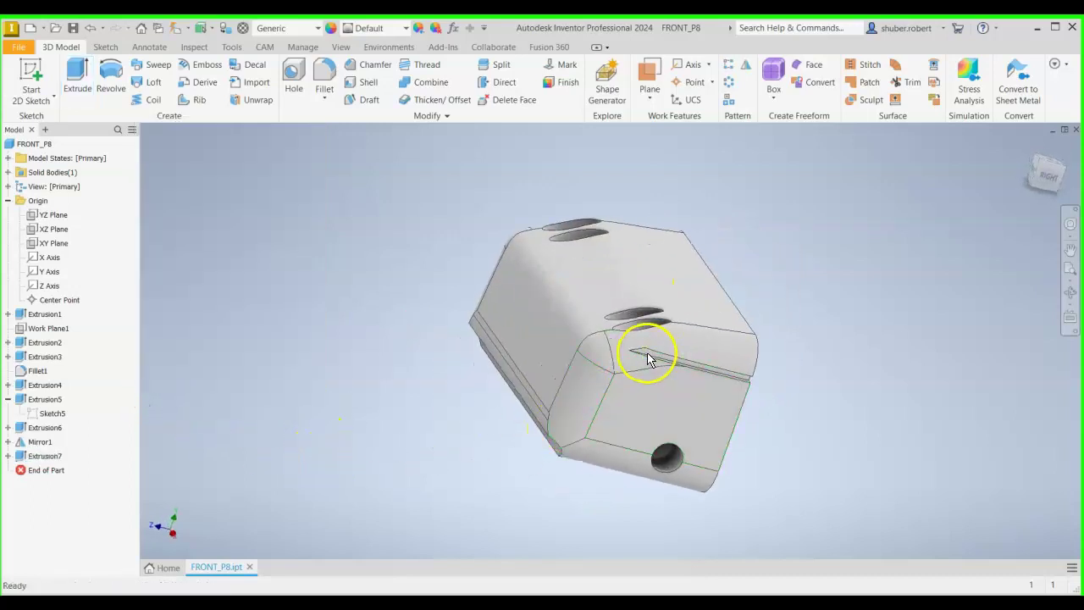
scroll(636, 372, "down", 6)
scroll(636, 365, "up", 5)
scroll(636, 366, "up", 5)
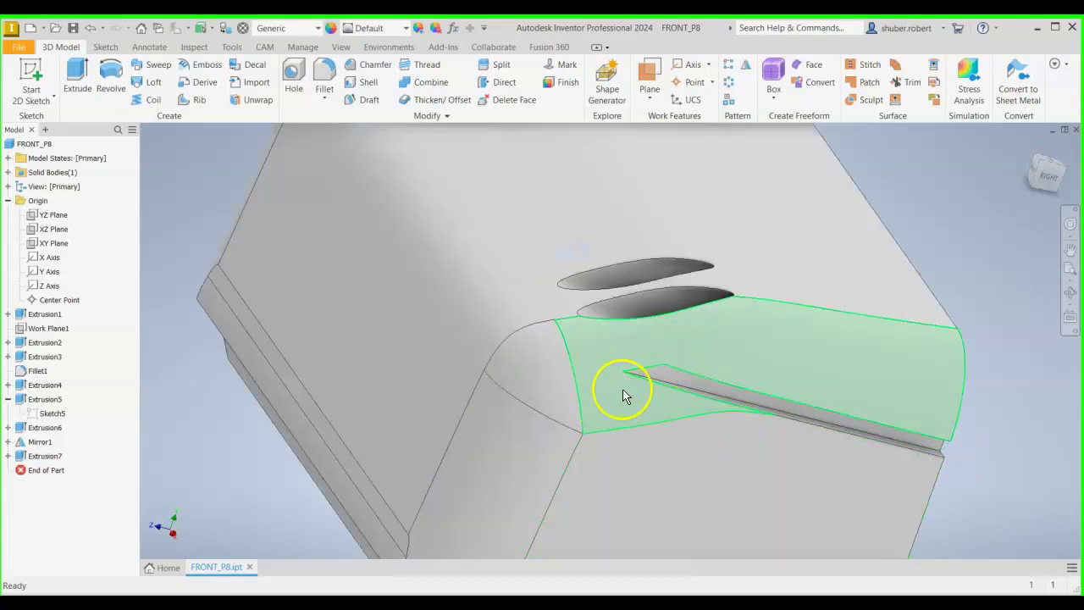
scroll(496, 431, "down", 5)
middle_click_drag(496, 431, 578, 467, "shift")
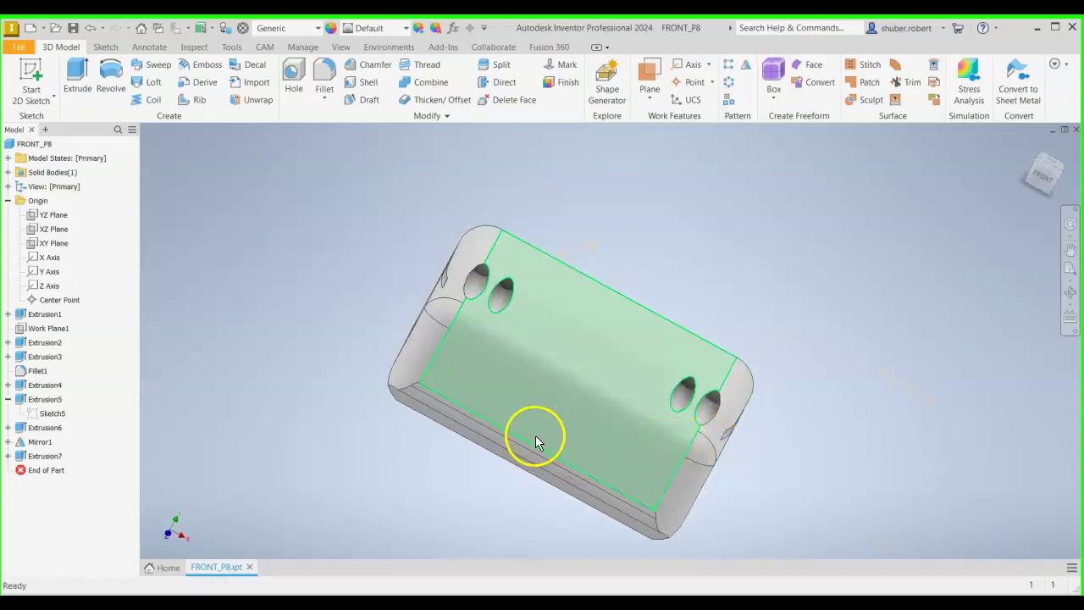
scroll(526, 443, "up", 3)
scroll(529, 446, "down", 5)
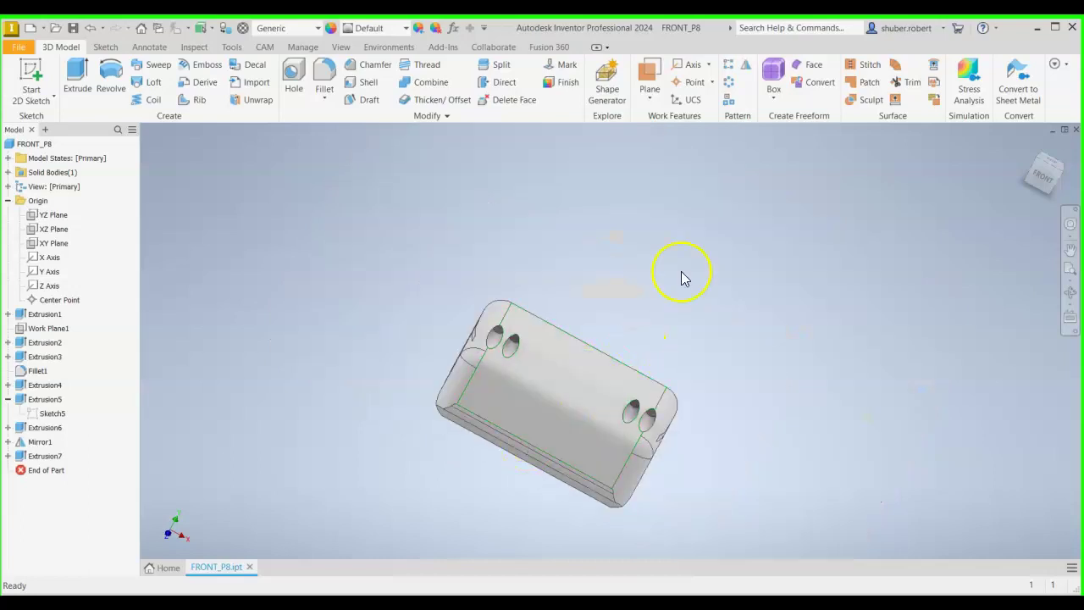
left_click(1028, 158)
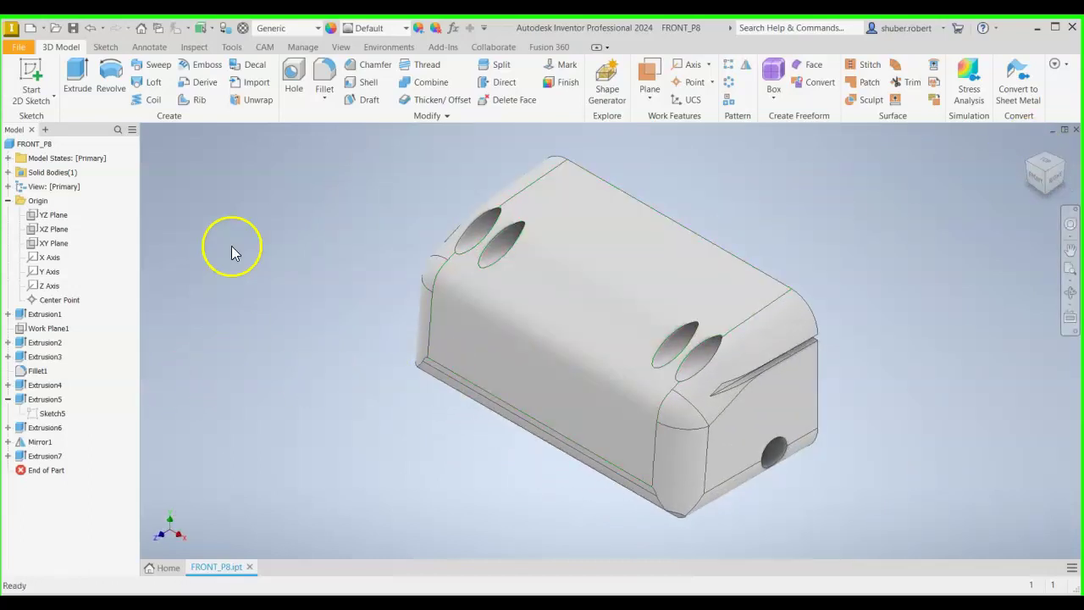
- Set the FRONT_P8 material to Wood (Maple)
left_click(319, 28)
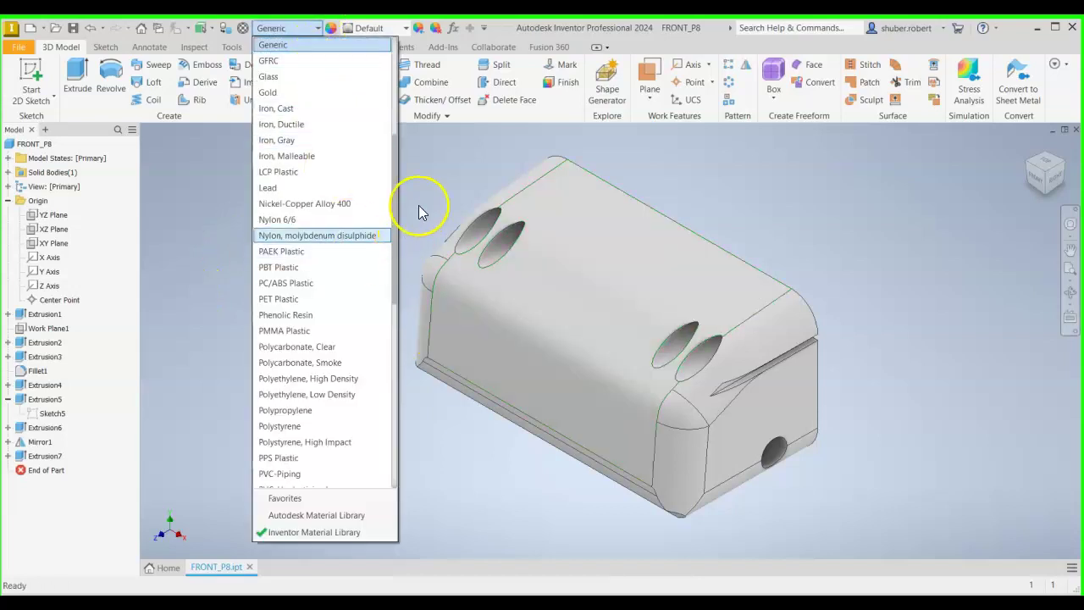
left_click_drag(395, 188, 398, 396)
left_click(280, 441)
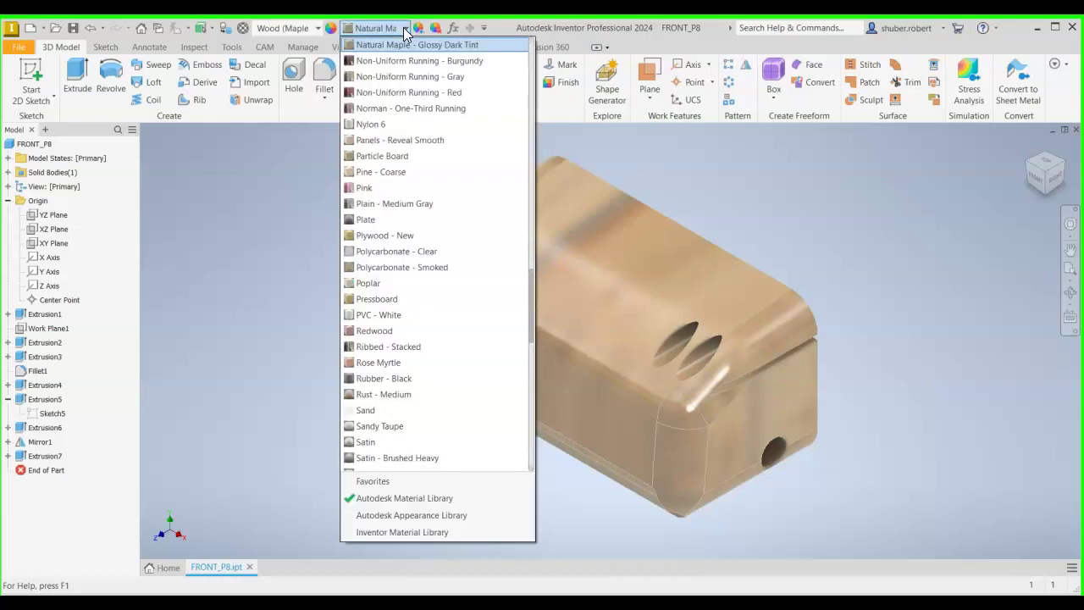
- Apply the Maple - Solid Natural Medium Gloss appearance to the part
left_click(382, 156)
scroll(390, 152, "up", 4)
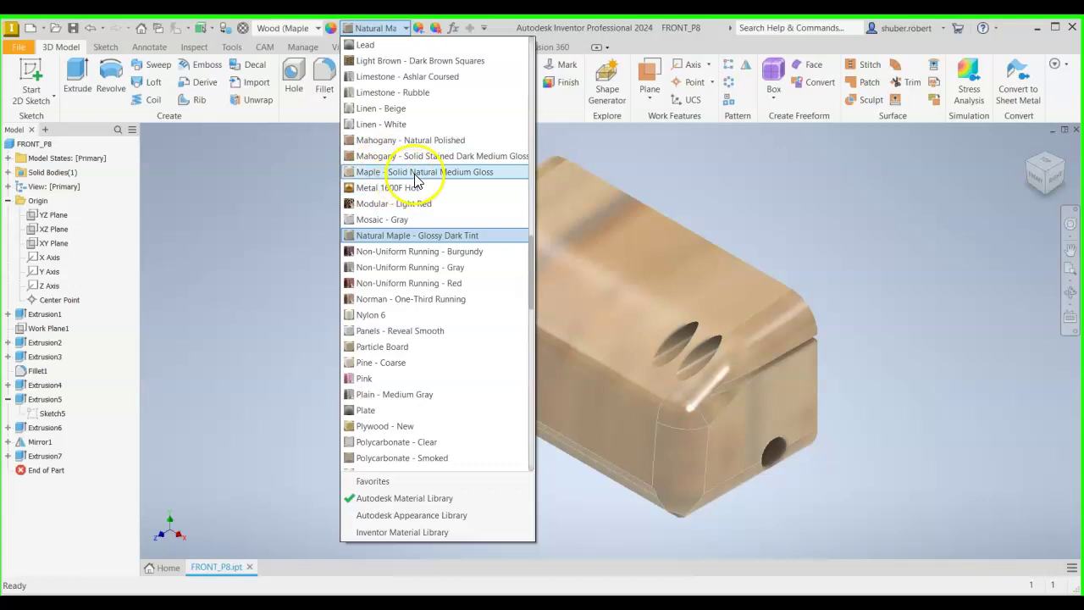
left_click(458, 171)
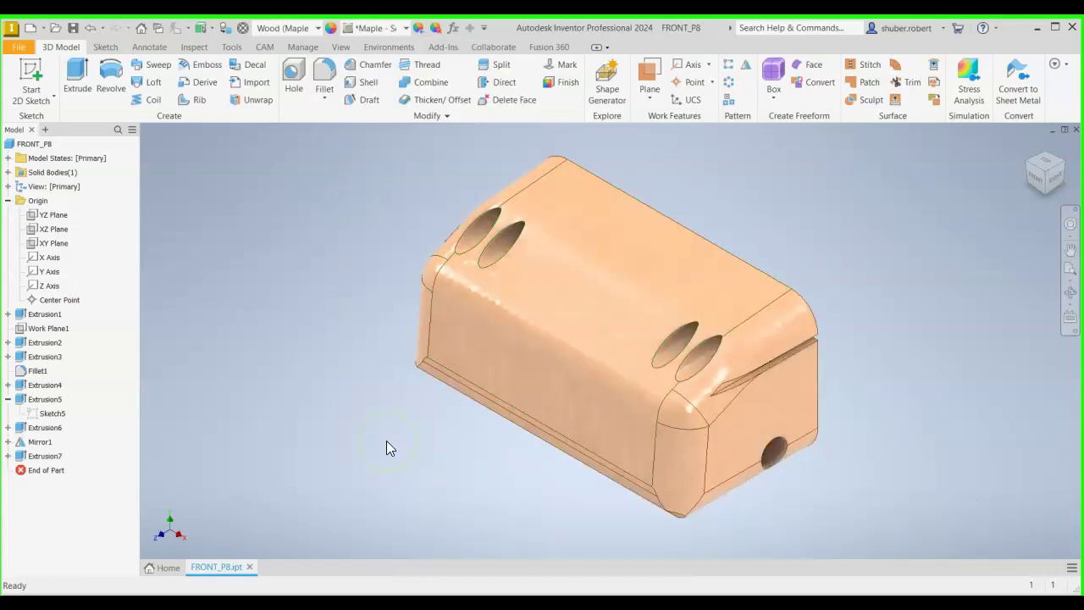
middle_click_drag(387, 440, 407, 445)
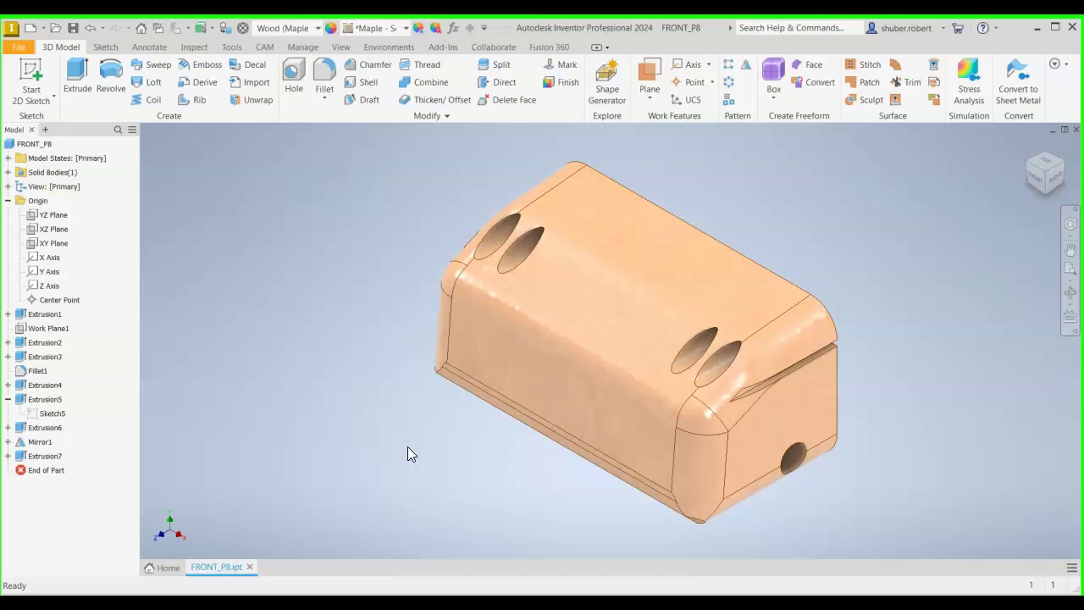
middle_click_drag(514, 448, 552, 431, "shift")
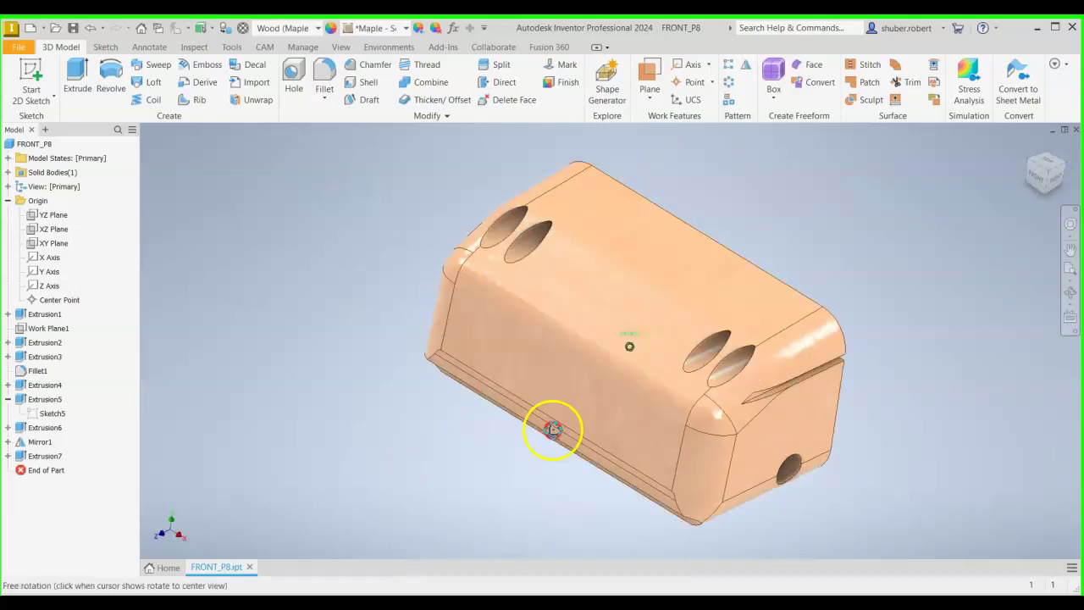
left_click(1038, 149)
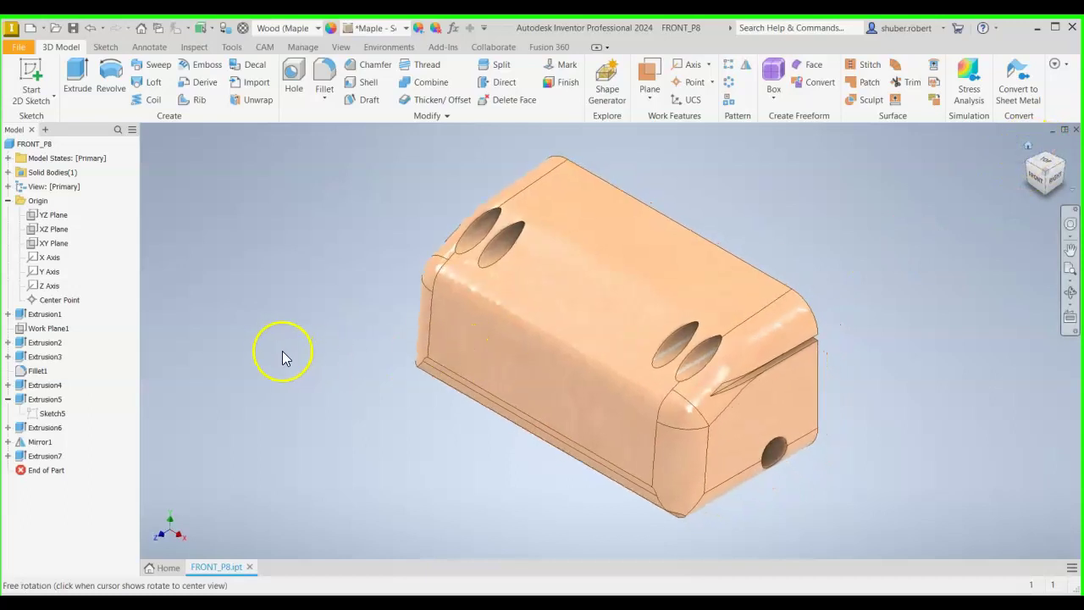